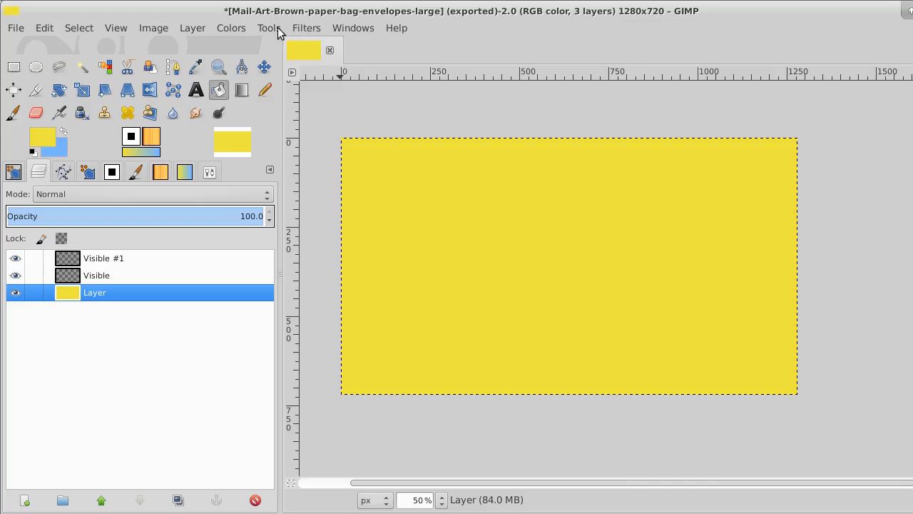
Step: Apply the Blinds distortion to the Visible layer with horizontal orientation, displacement 20 and 15 segments
left_click(307, 27)
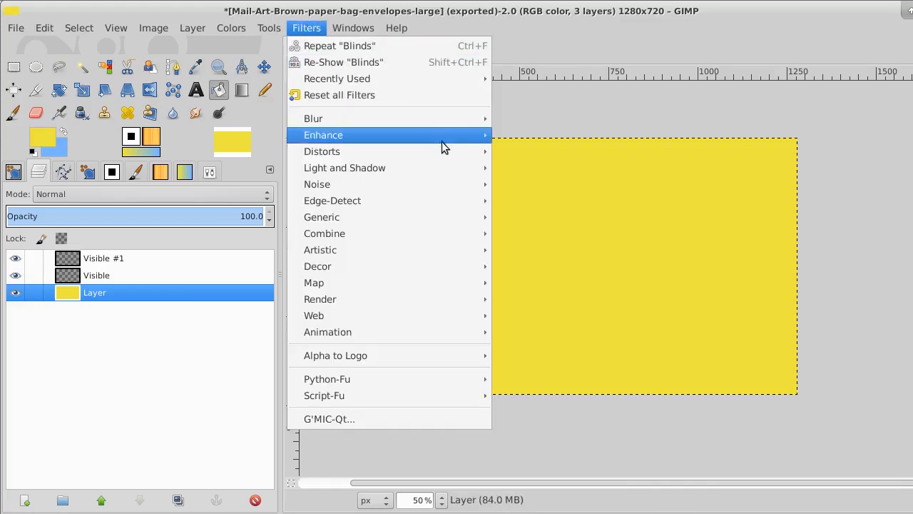
mouse_move(382, 233)
mouse_move(379, 154)
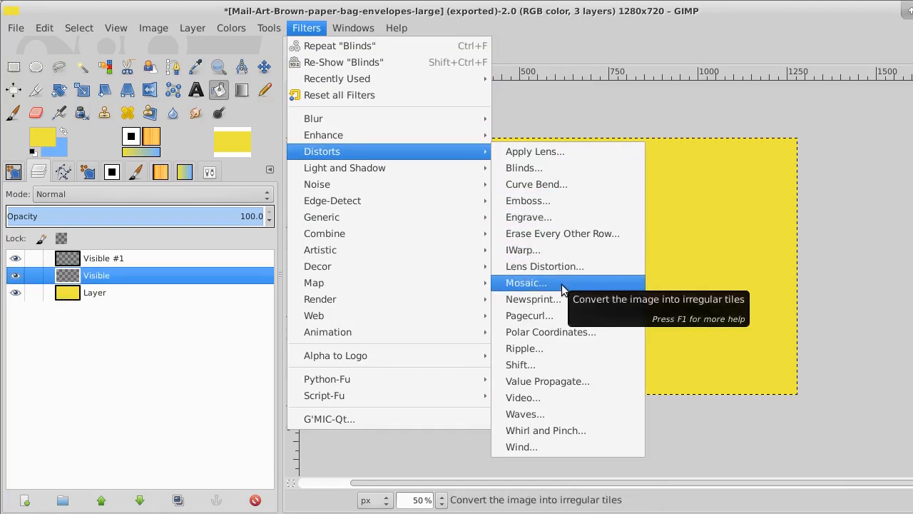
left_click(561, 168)
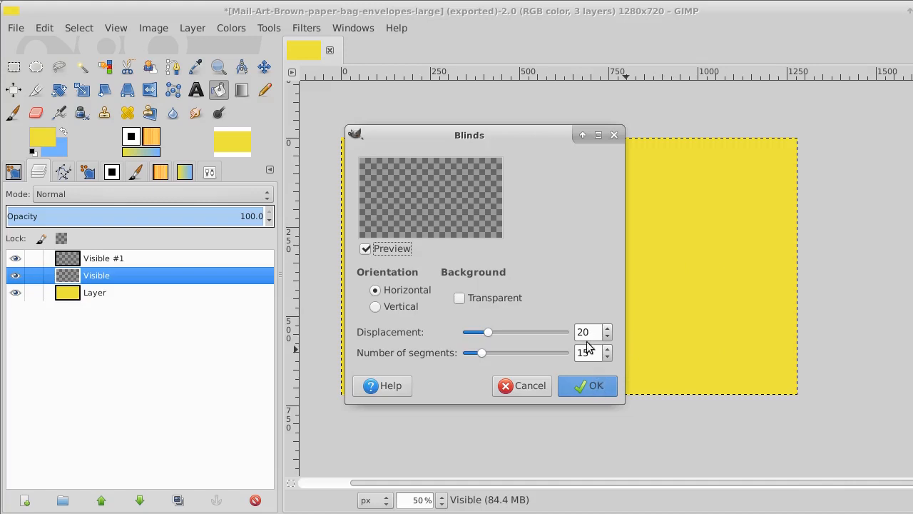
left_click(591, 386)
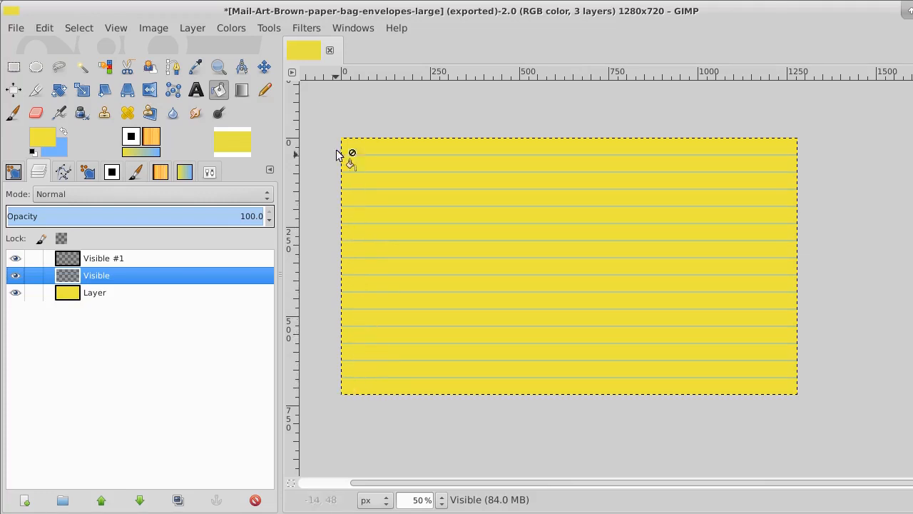
Step: Try a second Blinds pass on the Visible layer with displacement 20 and 15 segments, and undo it
left_click(270, 28)
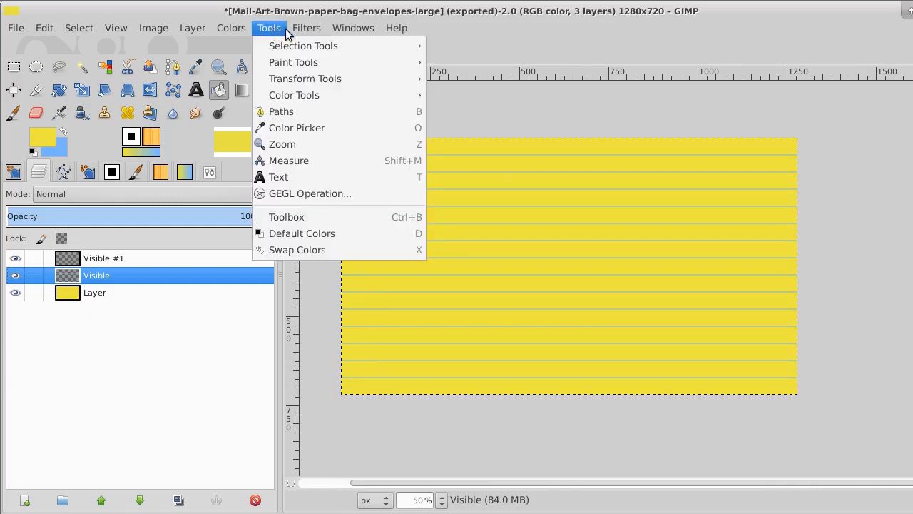
mouse_move(307, 28)
mouse_move(311, 156)
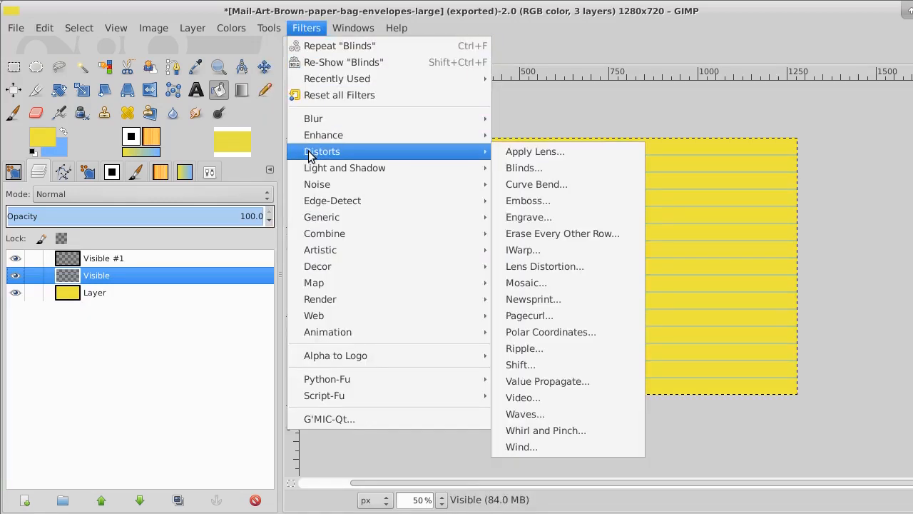
left_click(532, 166)
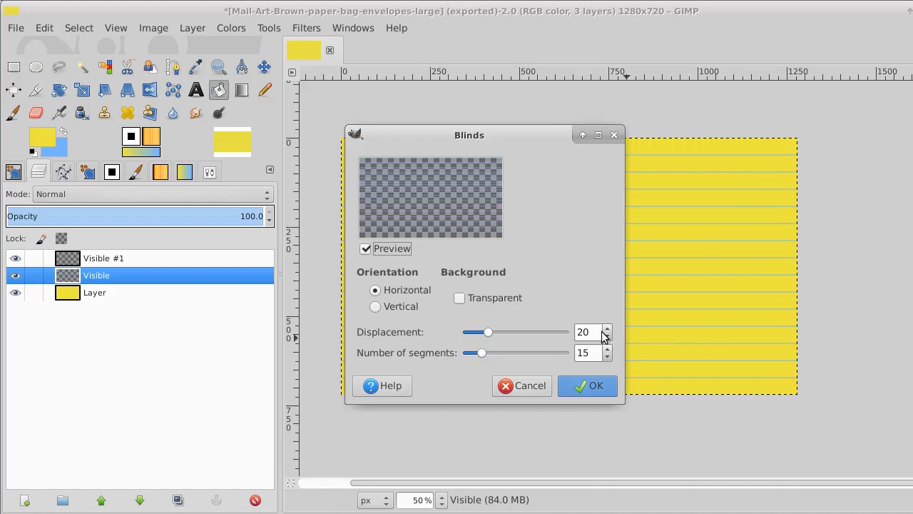
left_click(592, 388)
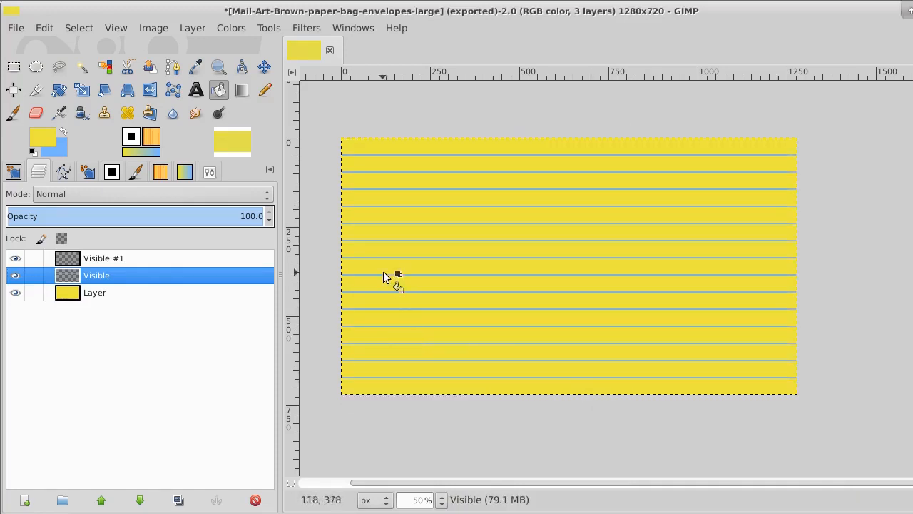
key("ctrl+z")
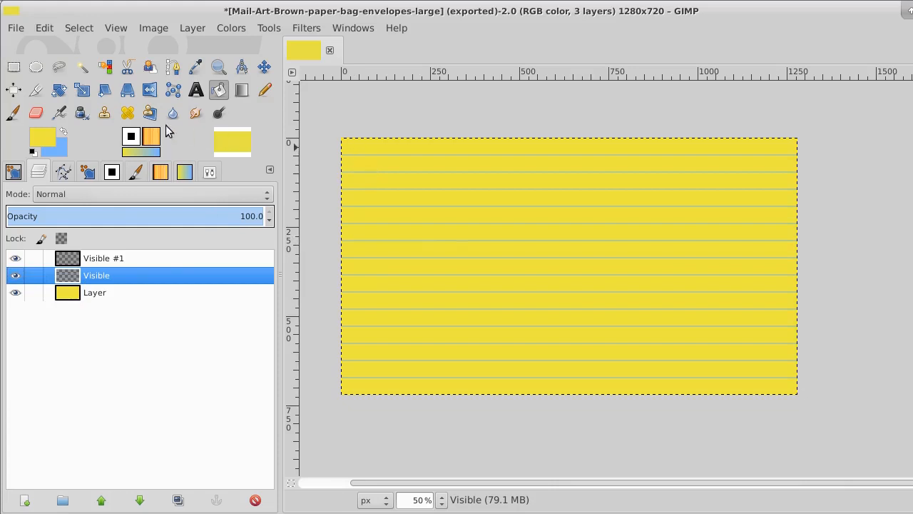
Step: Delete the two uppermost ruled lines from the Visible layer using a rectangular selection across the page, and clear the selection
left_click(13, 67)
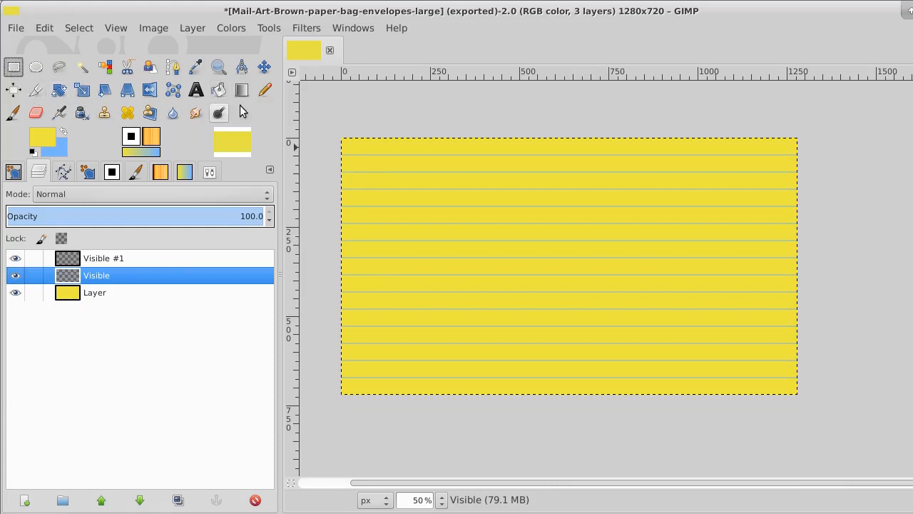
left_click_drag(332, 123, 808, 184)
key("Delete")
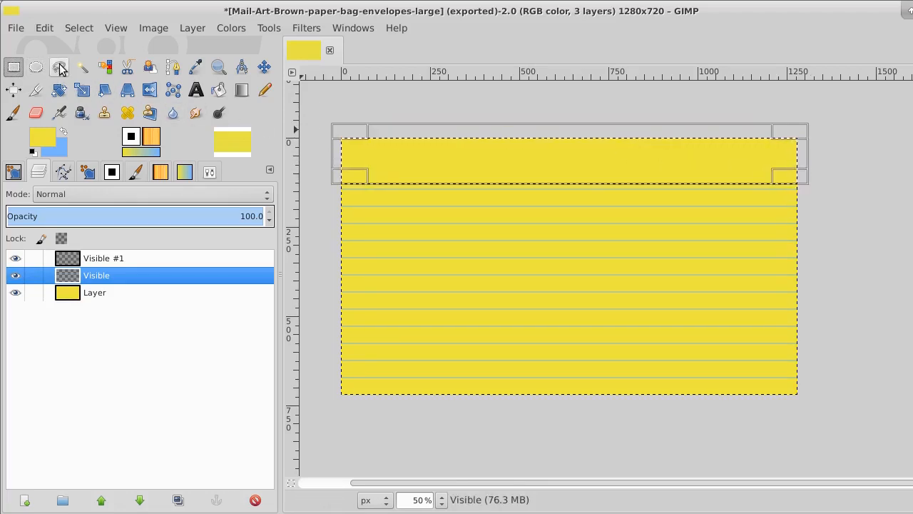
left_click(82, 68)
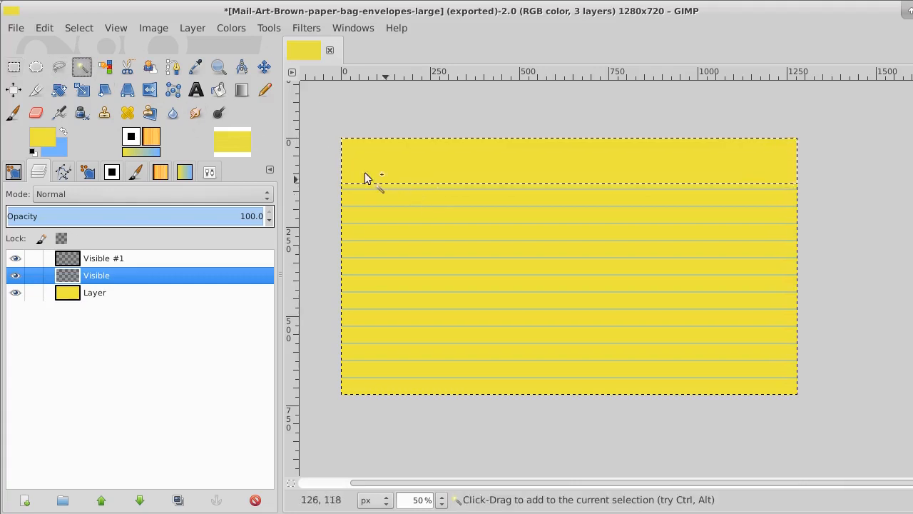
left_click(78, 28)
left_click(79, 63)
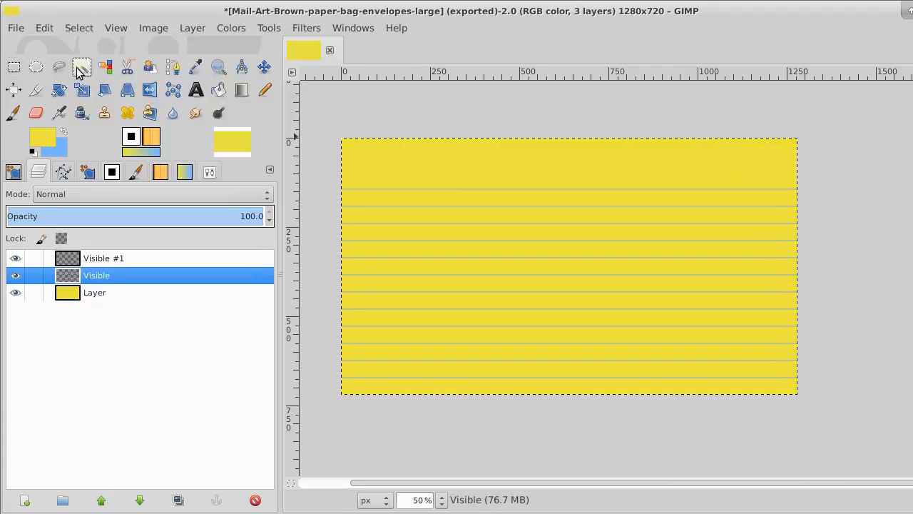
Step: Select the topmost remaining blue ruled line with the Fuzzy Select tool
left_click(219, 68)
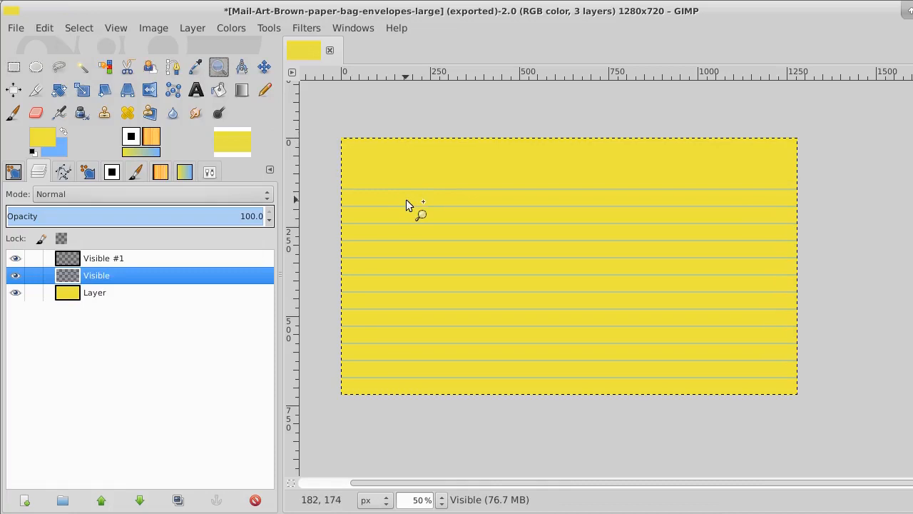
left_click(405, 200, "ctrl")
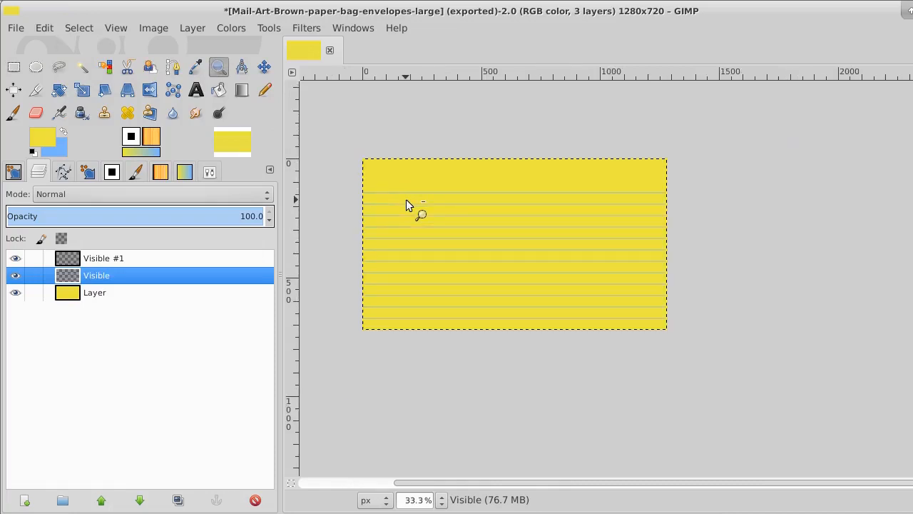
scroll(405, 199, "up", 8)
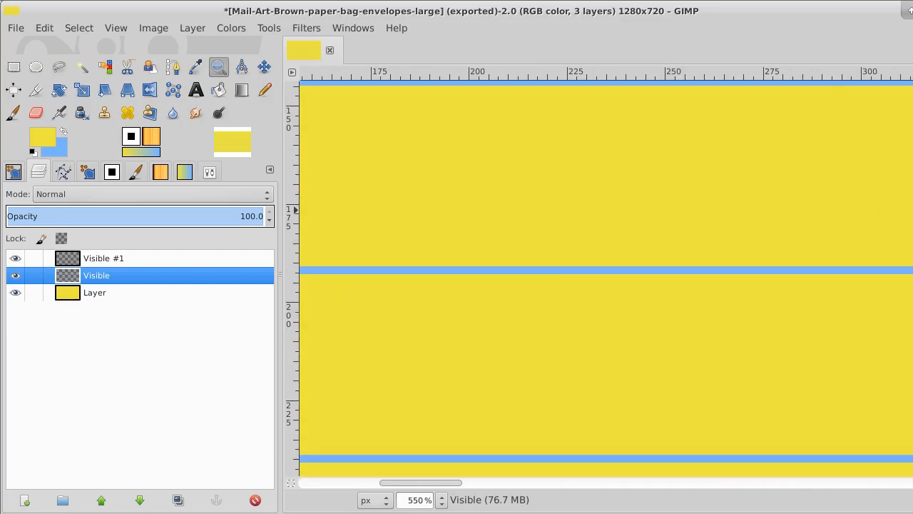
scroll(606, 279, "down", 10)
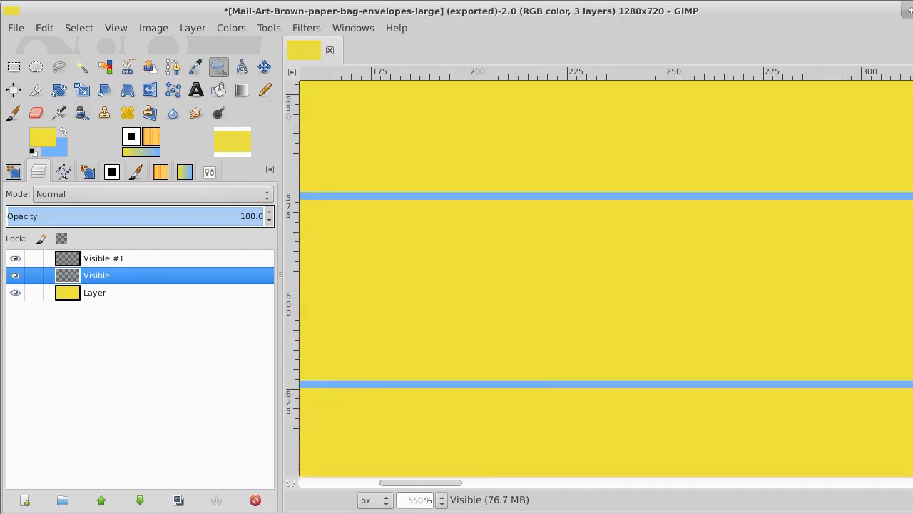
scroll(606, 278, "up", 12)
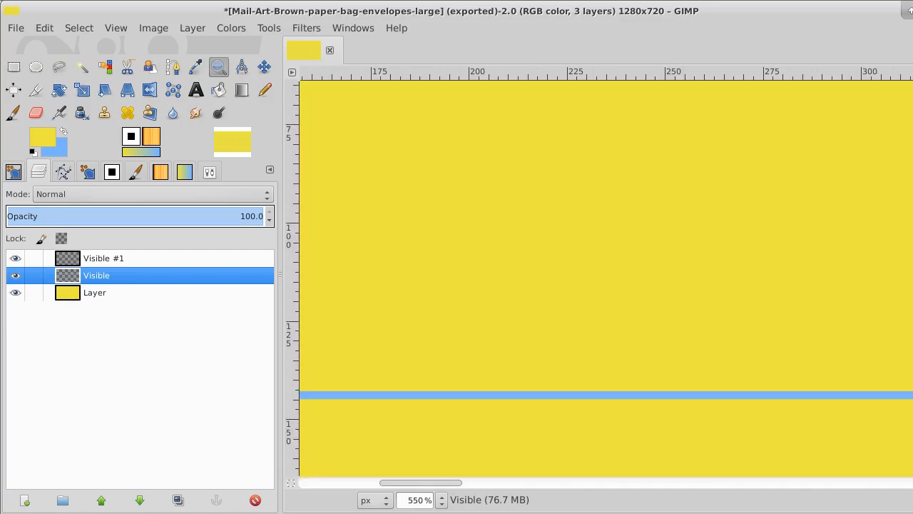
scroll(606, 278, "down", 1)
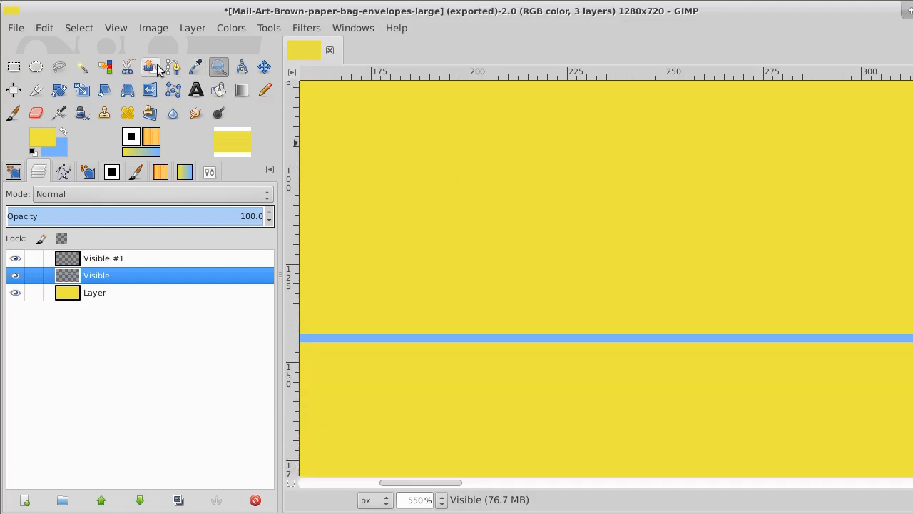
left_click(82, 69)
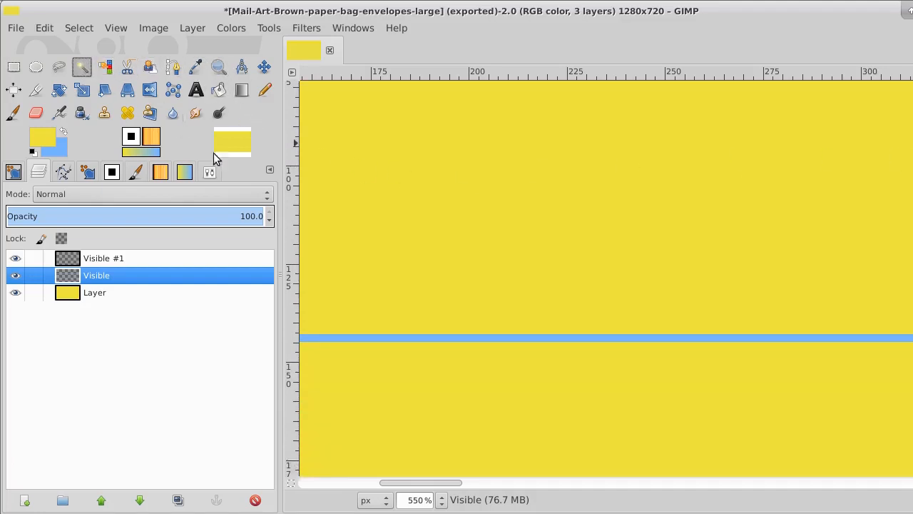
left_click(346, 338)
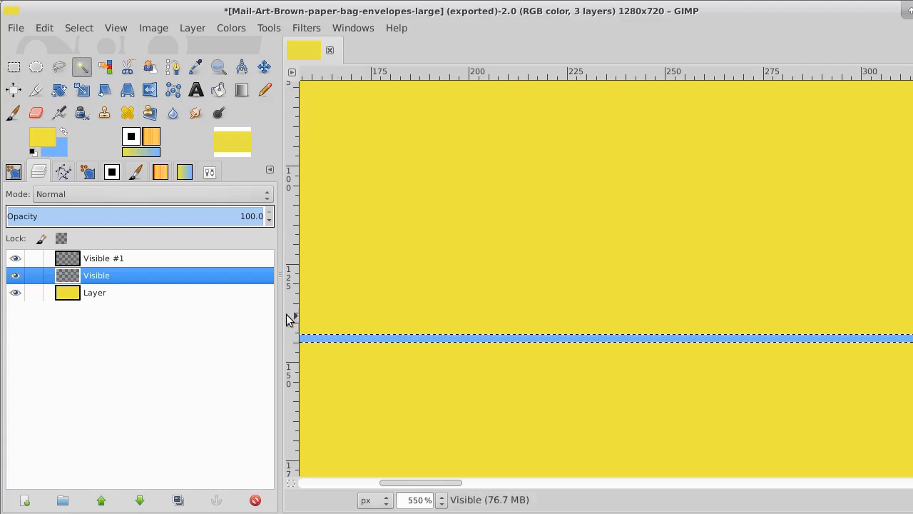
Step: Set the foreground color to the muted red cf6b6b from the saved color swatches
left_click(219, 67)
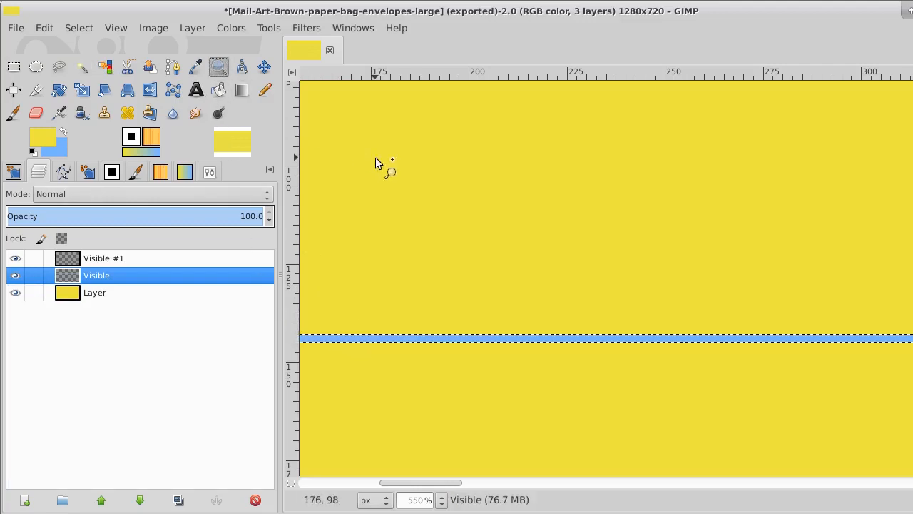
left_click(376, 159)
left_click(376, 159, "ctrl")
left_click(375, 157, "ctrl")
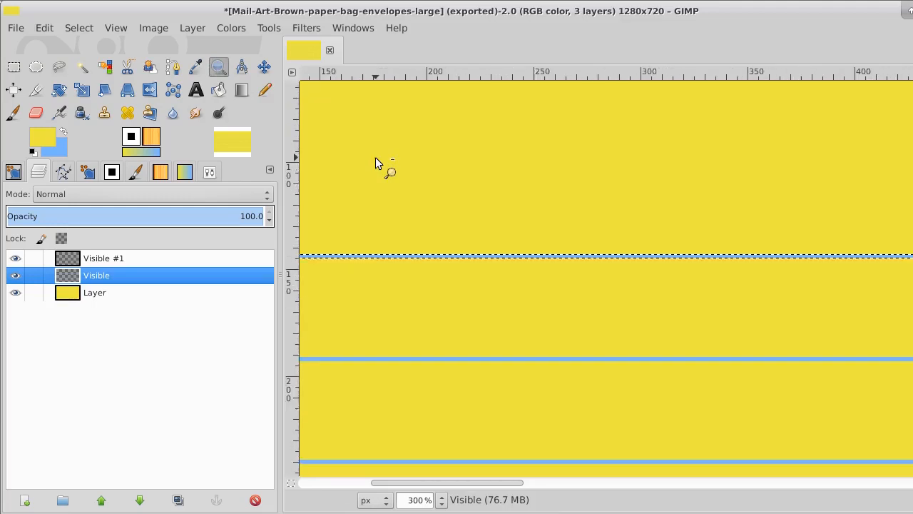
left_click(376, 157, "ctrl")
left_click(375, 157, "ctrl")
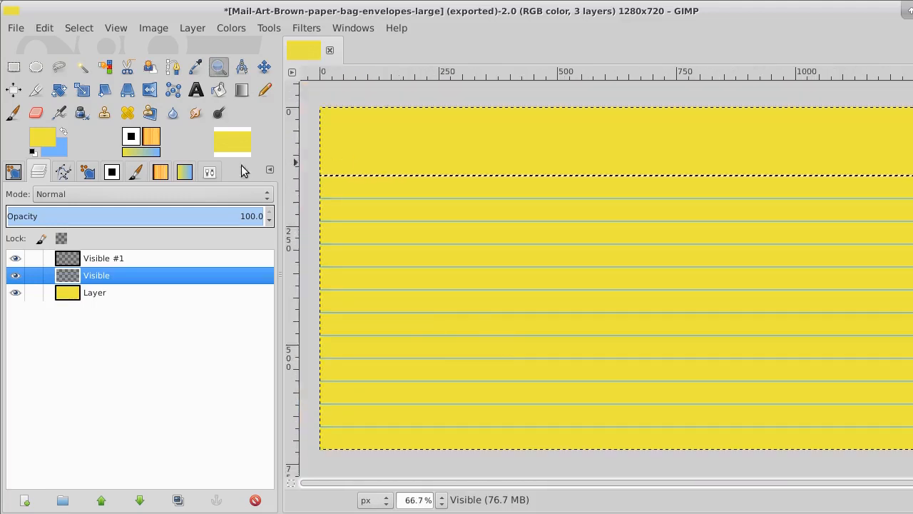
left_click(44, 141)
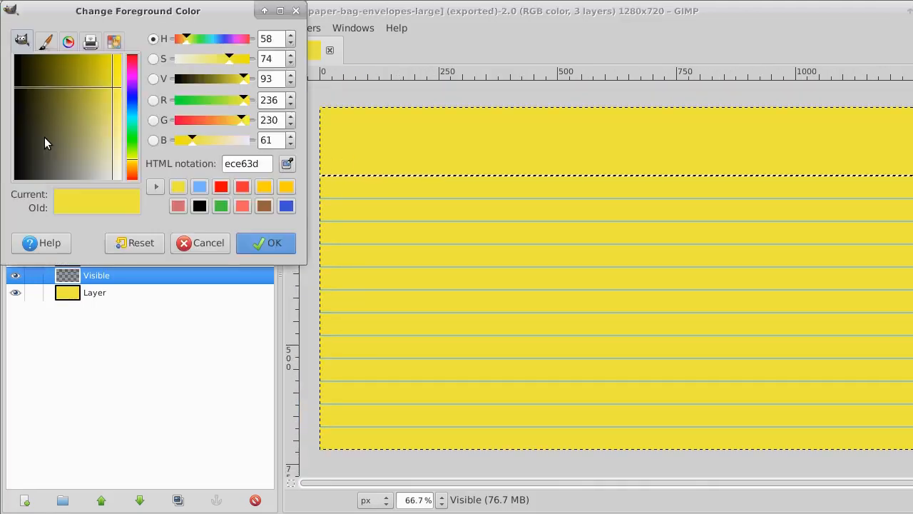
left_click(242, 188)
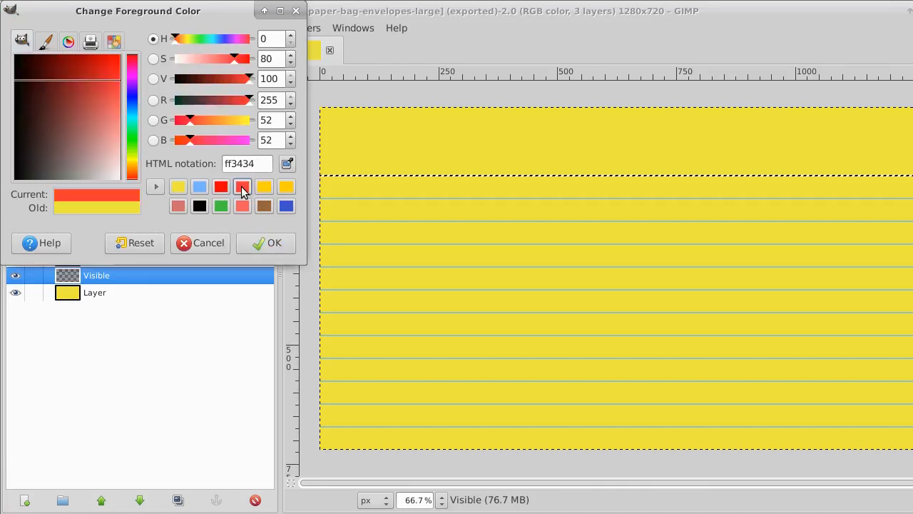
left_click(242, 207)
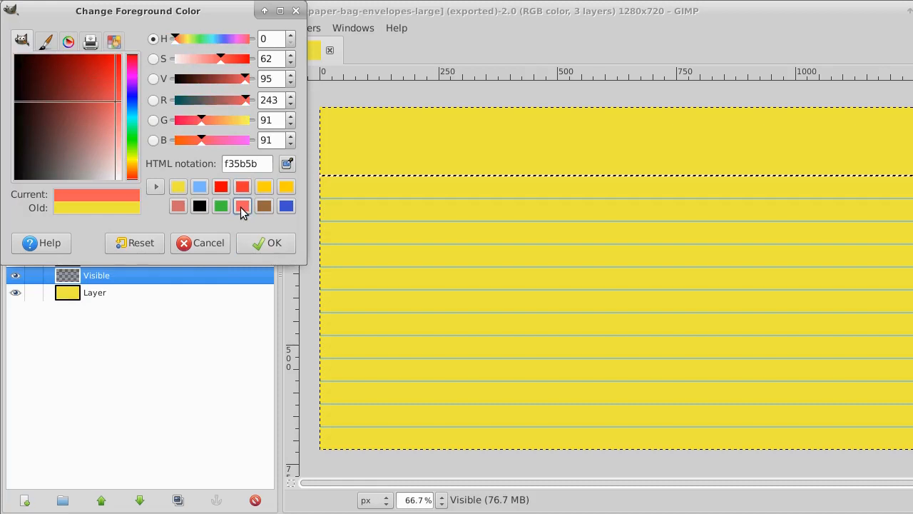
left_click(177, 207)
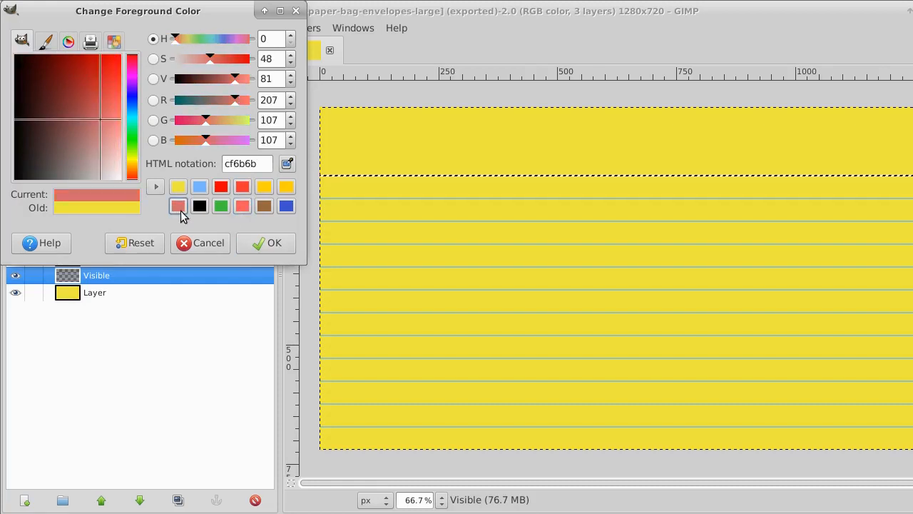
left_click(265, 243)
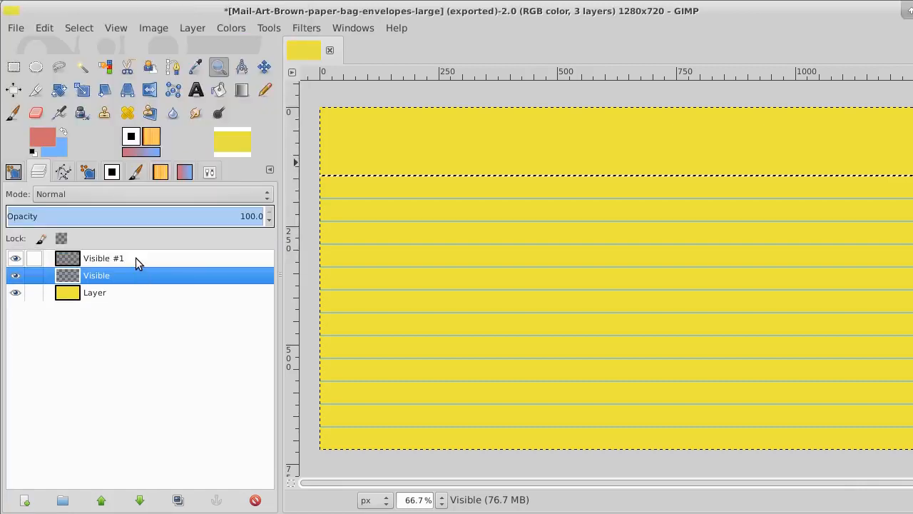
Step: Make Visible #1 the active layer and set the Pencil tool's brush size to about 183
left_click(137, 260)
left_click(265, 90)
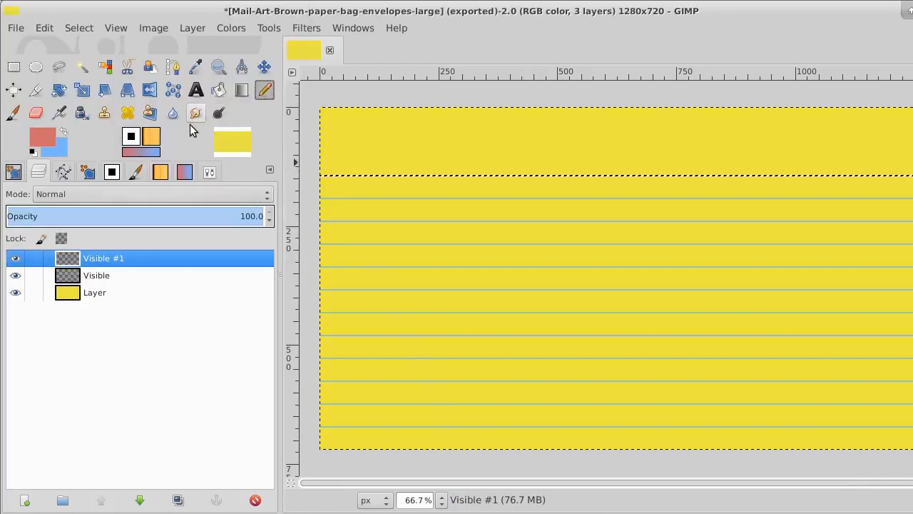
left_click(209, 172)
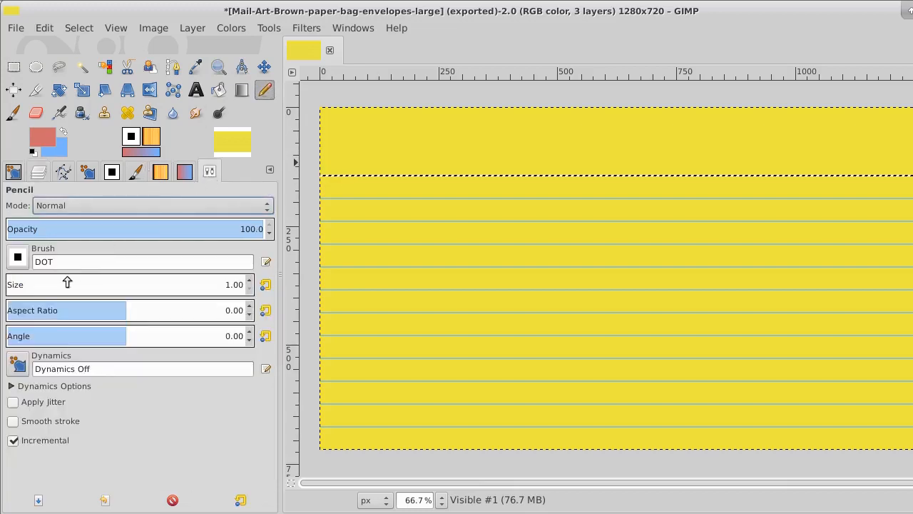
left_click_drag(41, 284, 50, 285)
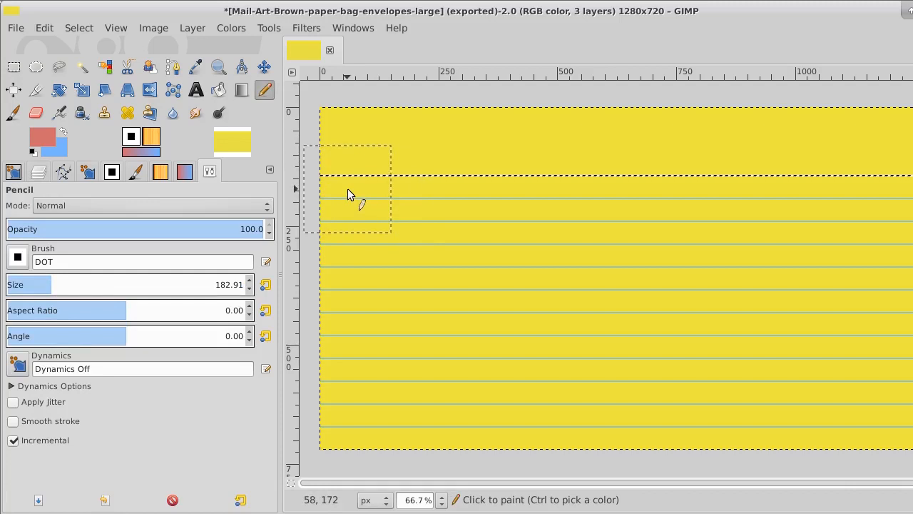
Step: Try painting the selected top line red on the Visible #1 layer, undo the stroke, and return to the layer list
left_click_drag(348, 188, 911, 187)
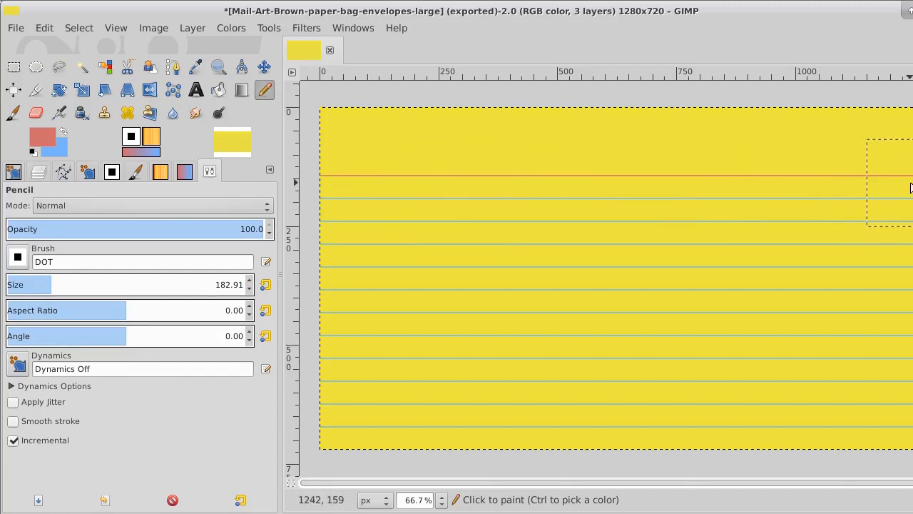
key("ctrl+z")
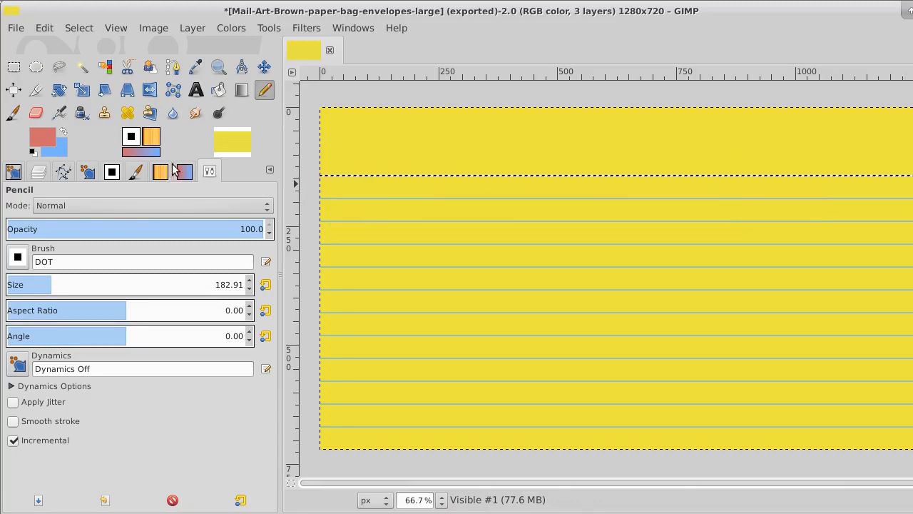
left_click(39, 173)
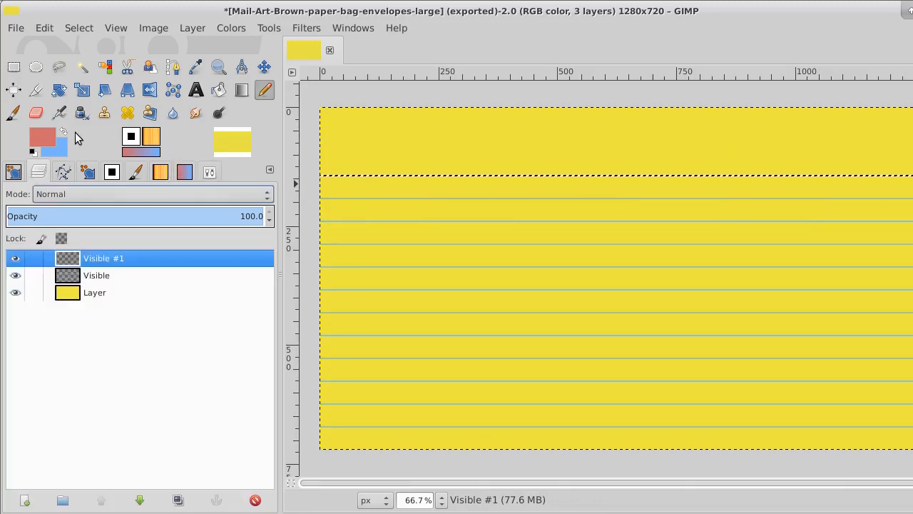
Step: Clear the line selection, create a new layer from the visible image, and duplicate that layer
left_click(82, 28)
left_click(85, 62)
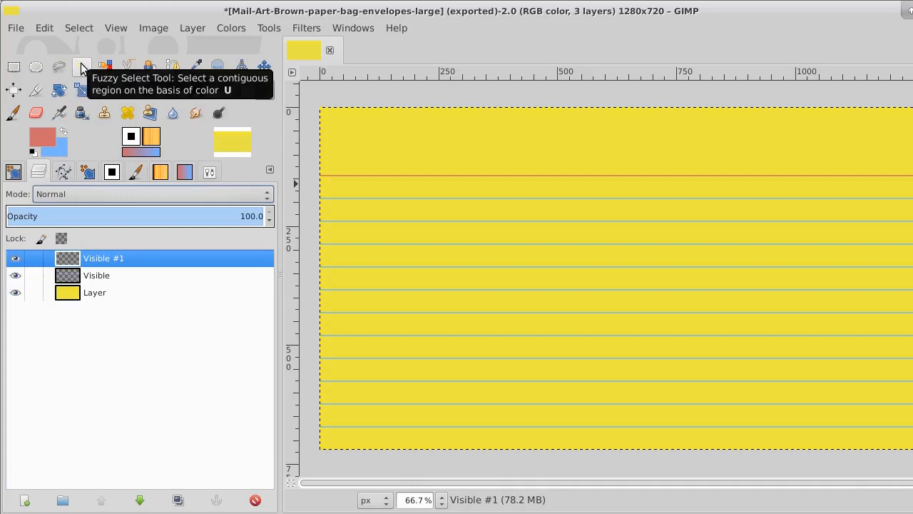
right_click(90, 259)
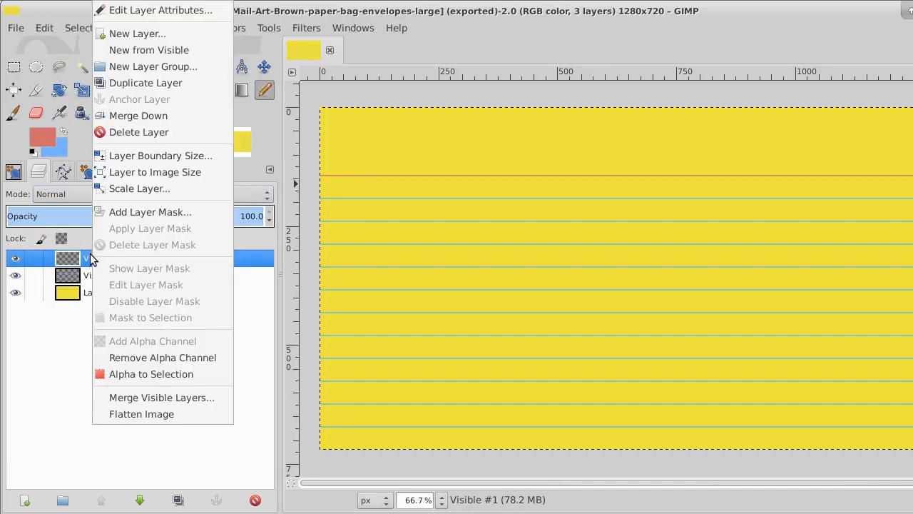
left_click(187, 51)
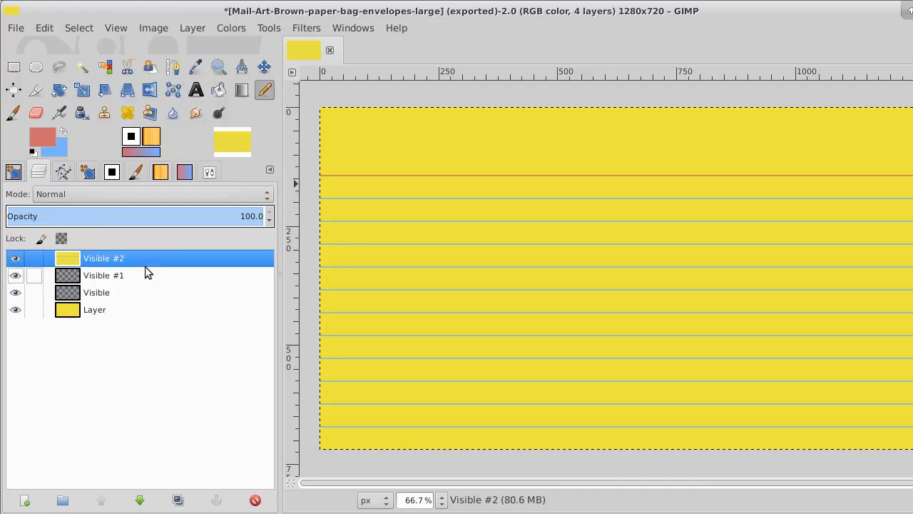
left_click(178, 499)
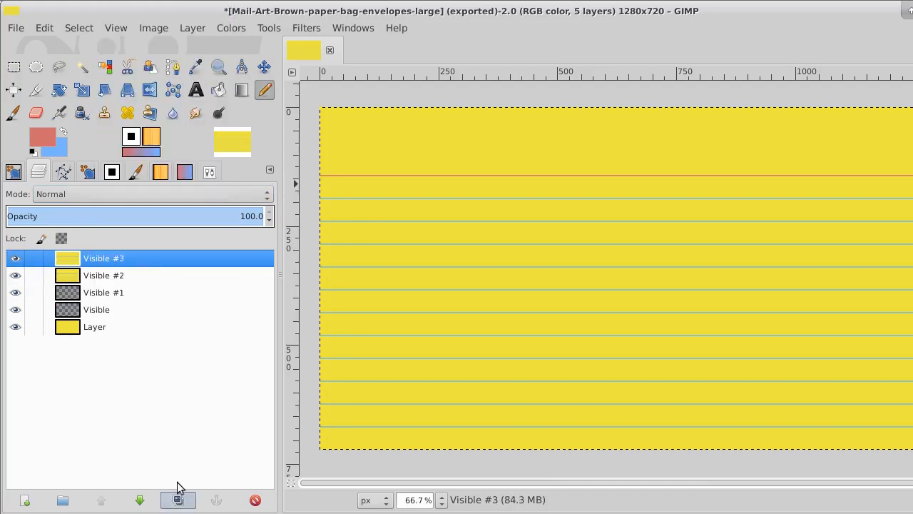
Step: Add a transparent 1280 × 720 px layer directly above Visible #2
left_click(118, 286)
left_click(118, 279)
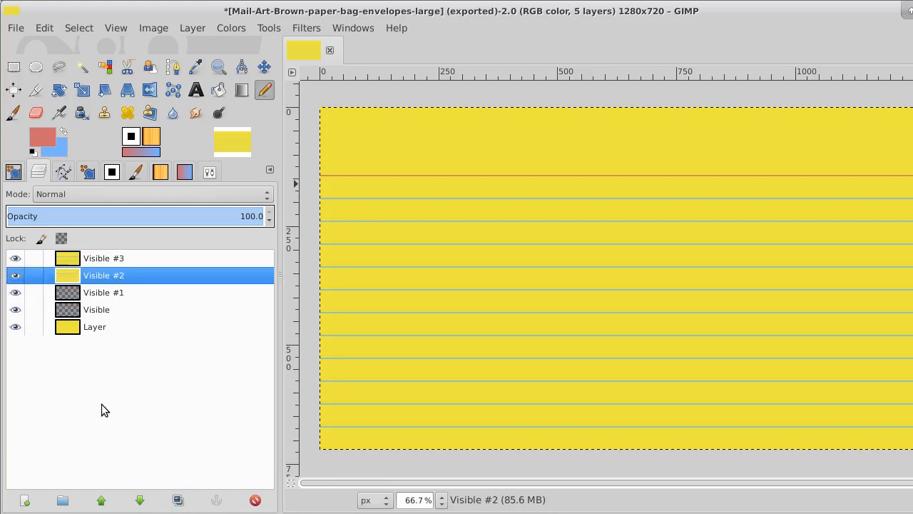
left_click(24, 503)
left_click(171, 491)
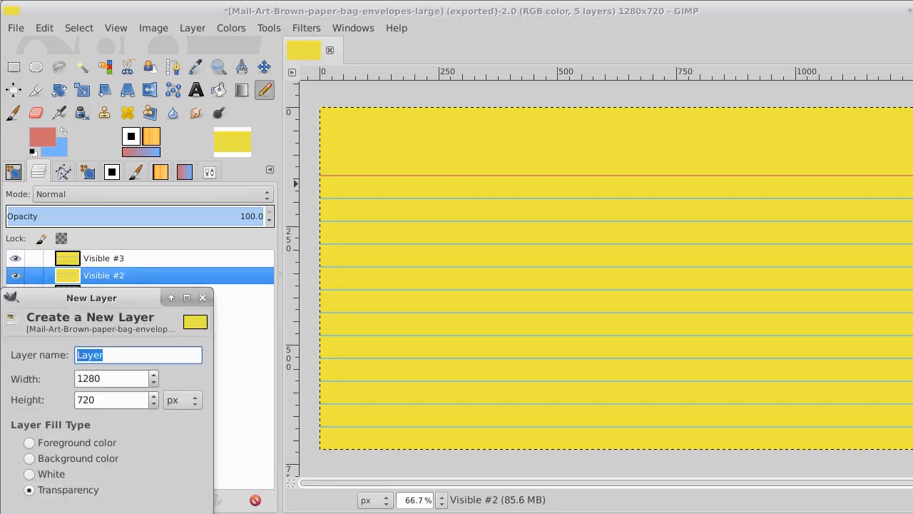
key("Return")
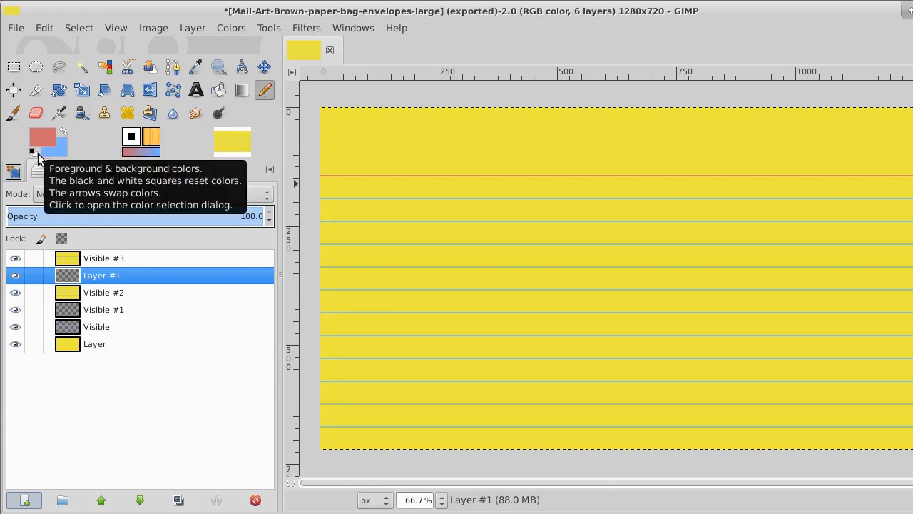
Step: Reset and swap the colors to make white the foreground, and bucket-fill Layer #1 with it
left_click(32, 152)
left_click(64, 131)
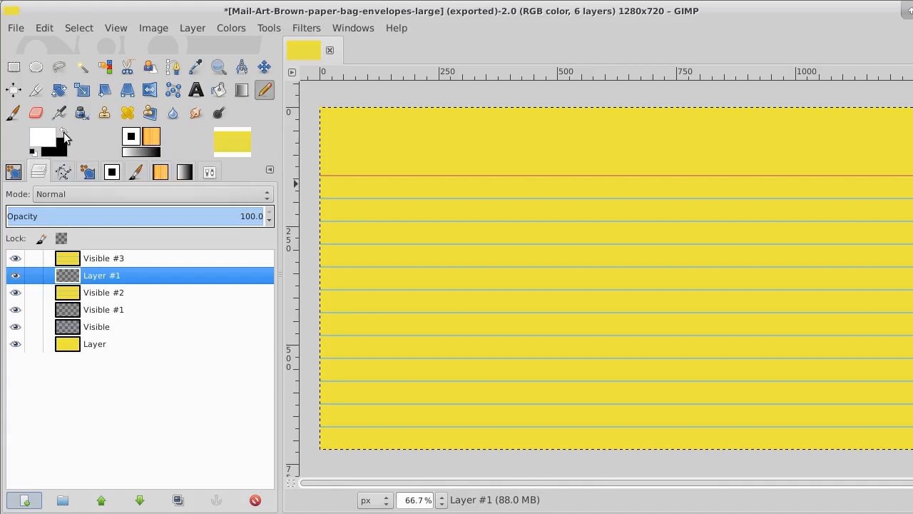
left_click(219, 91)
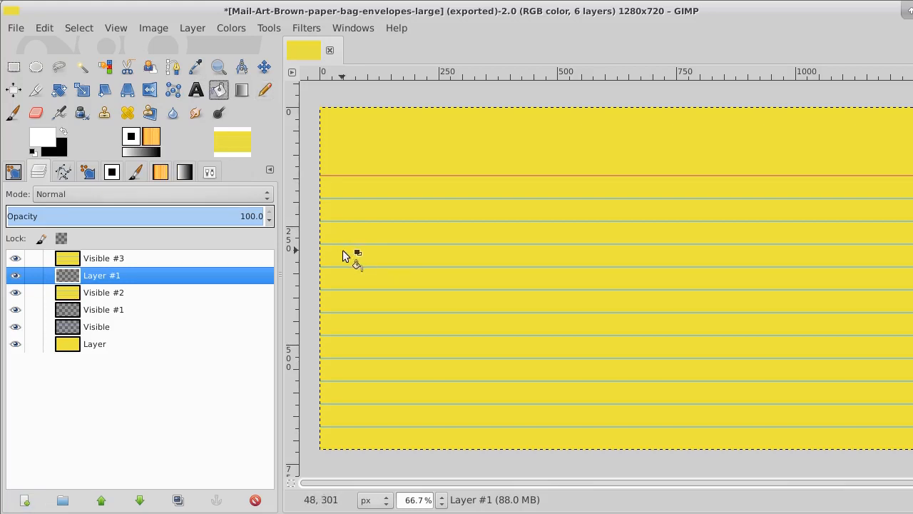
left_click(343, 256)
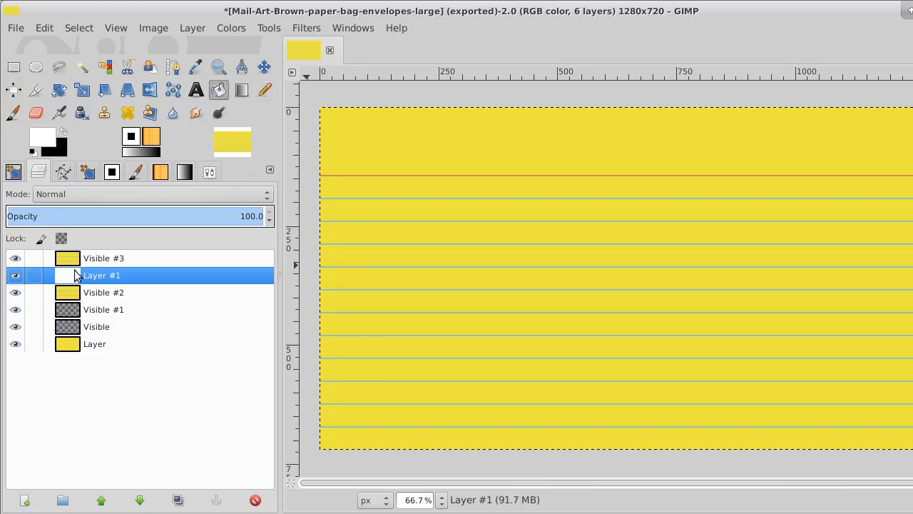
left_click(20, 261)
left_click(20, 261)
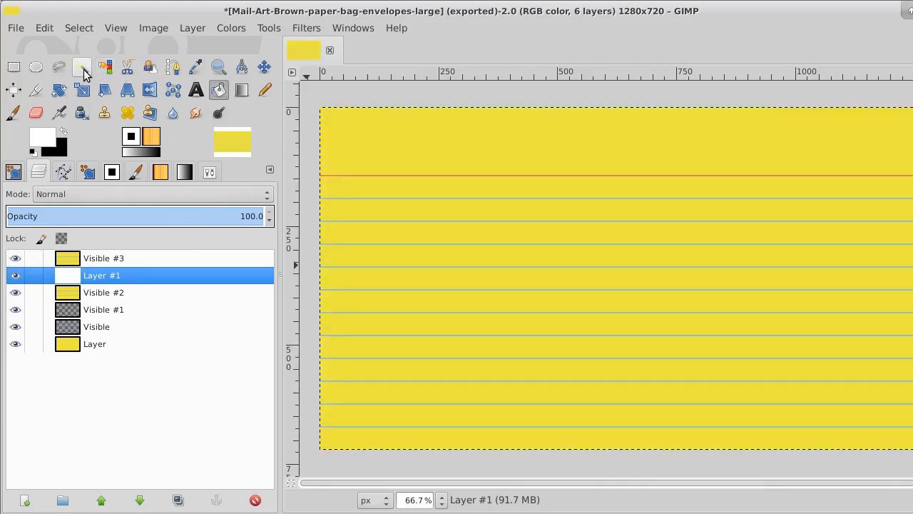
Step: Outline an irregular paper piece about 540 × 610 px with the Free Select tool, undoing the selection's inversion
left_click(174, 68)
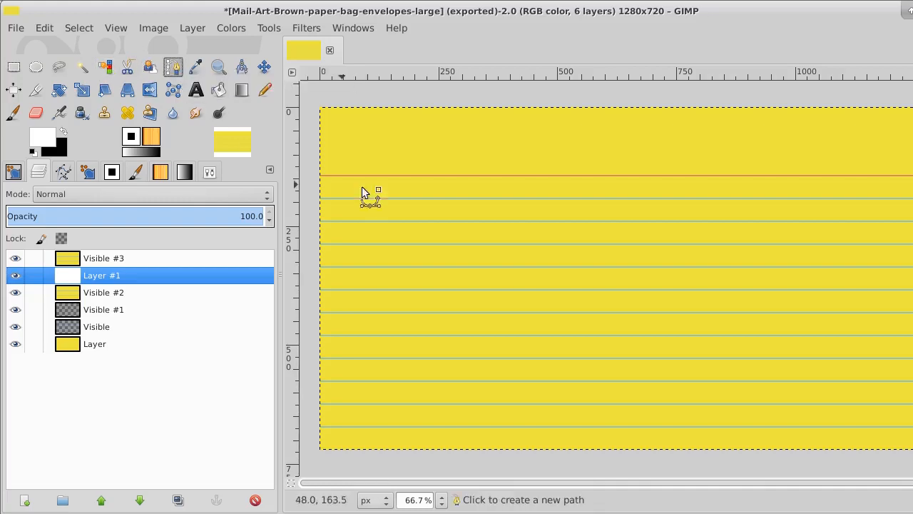
left_click(60, 67)
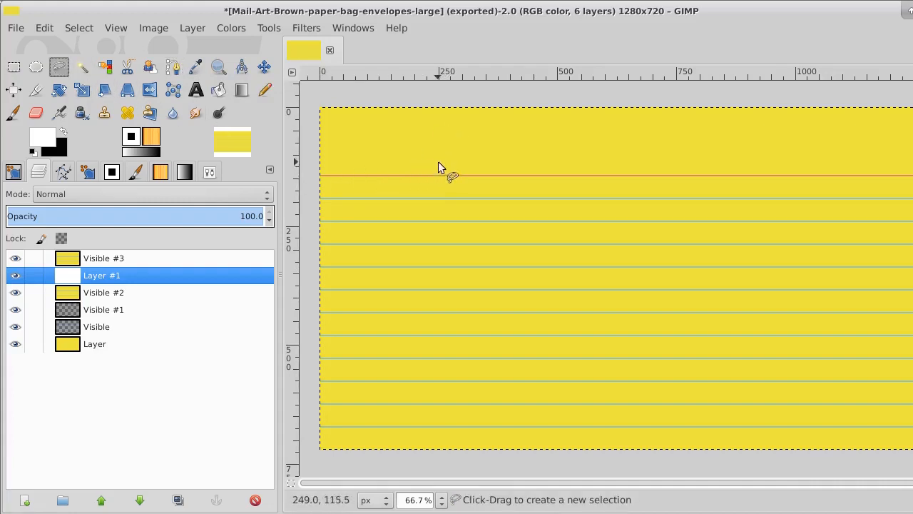
mouse_move(438, 156)
left_mouse_down()
mouse_move(458, 412)
mouse_move(683, 388)
mouse_move(697, 327)
mouse_move(687, 126)
mouse_move(536, 122)
mouse_move(438, 155)
left_mouse_up()
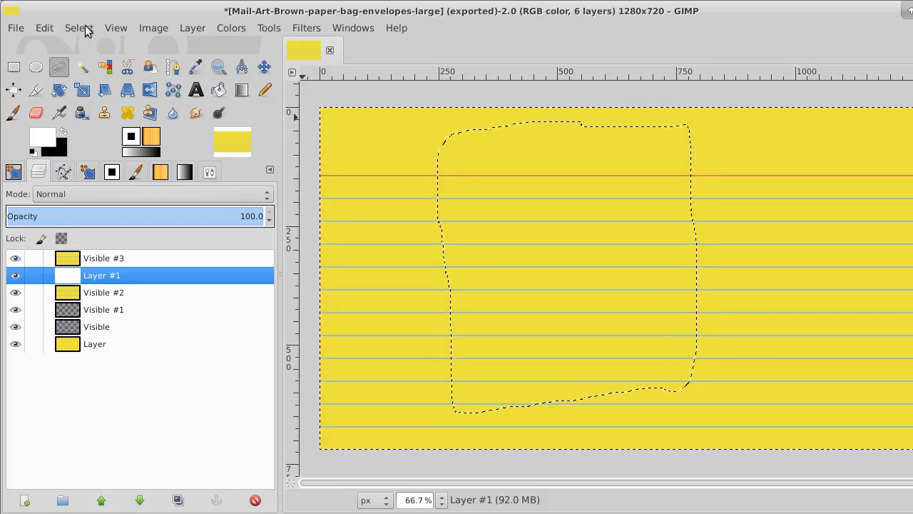
left_click(45, 27)
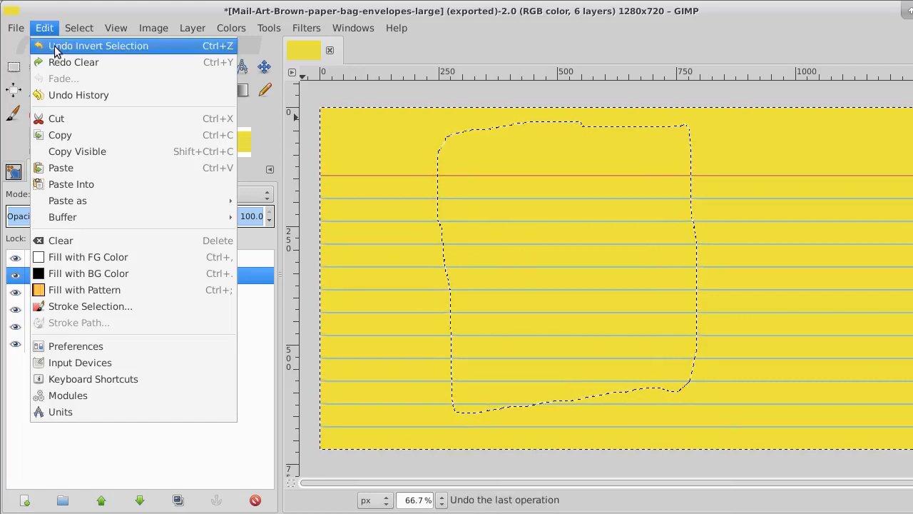
left_click(53, 41)
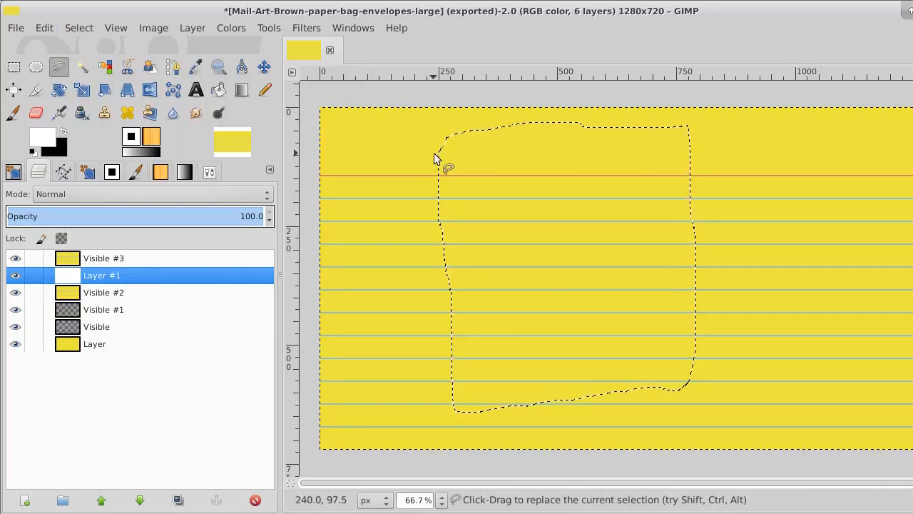
Step: Distort the freehand selection with threshold 127, spread 8, granularity 4 and smooth 2, smoothing horizontally and vertically
left_click(73, 30)
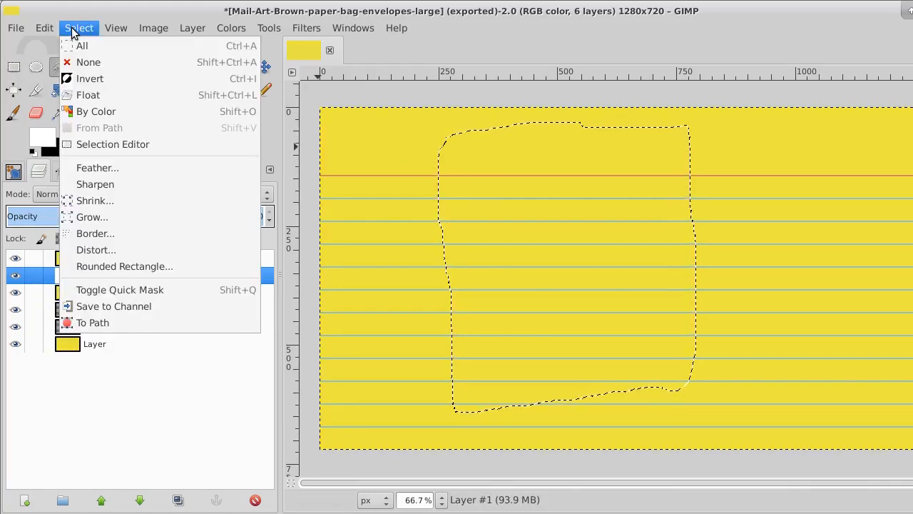
left_click(105, 249)
left_click_drag(525, 164, 264, 132)
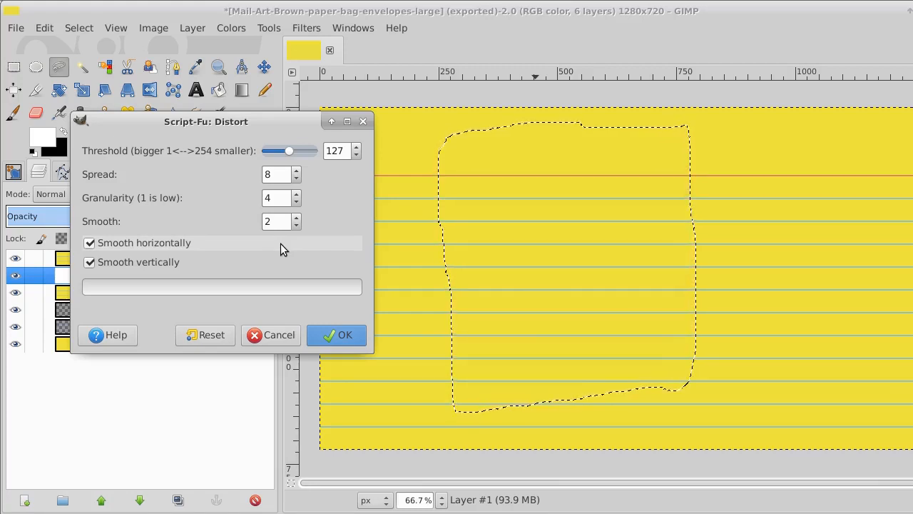
left_click(344, 333)
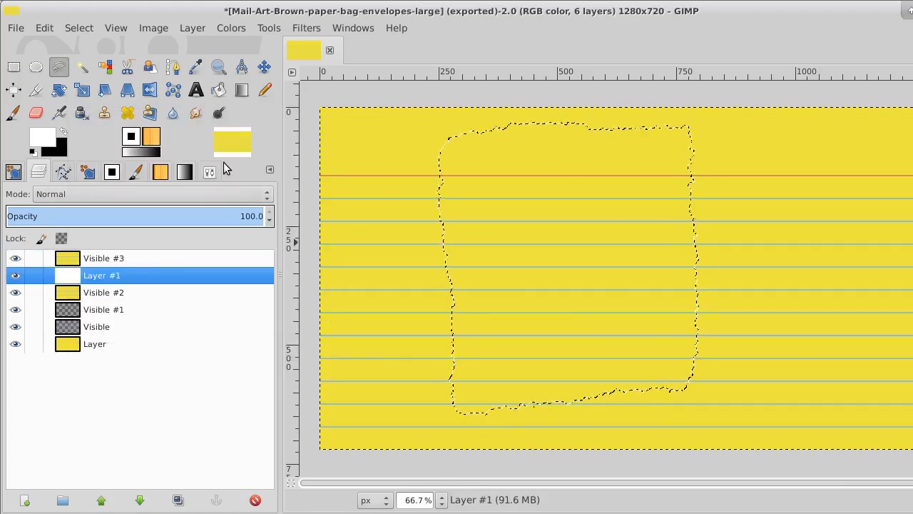
Step: Invert the rough-edged selection and delete everything around the paper piece on the Visible #3 layer
left_click(80, 28)
left_click(86, 79)
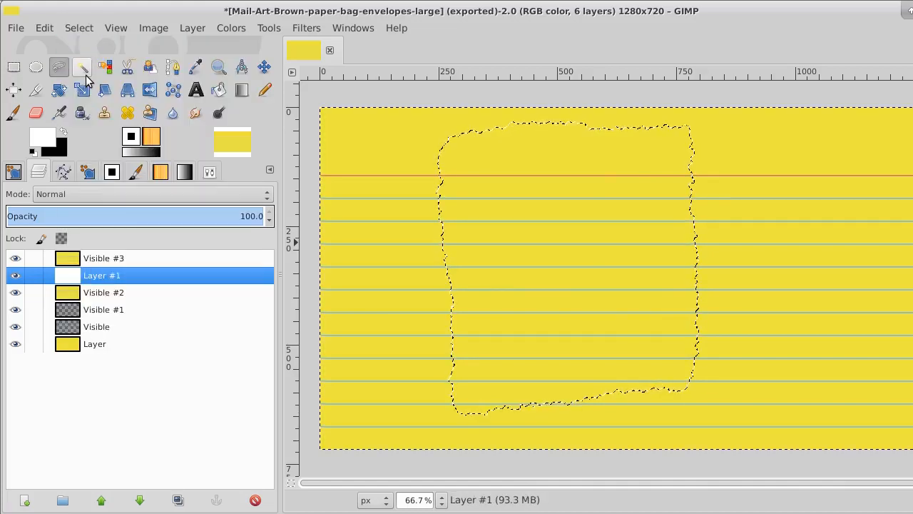
left_click(146, 260)
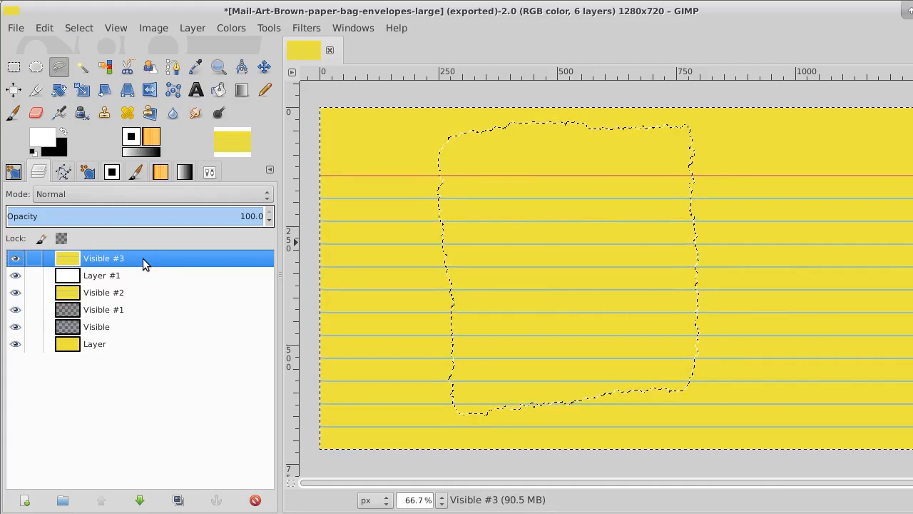
key("Delete")
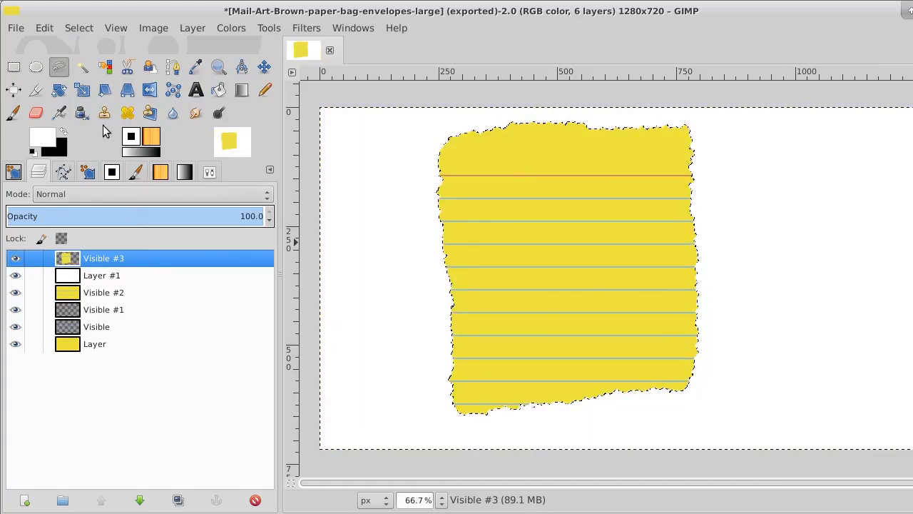
Step: Remove the selection and lower the torn-paper layer Visible #3 to just below Visible #2
left_click(81, 28)
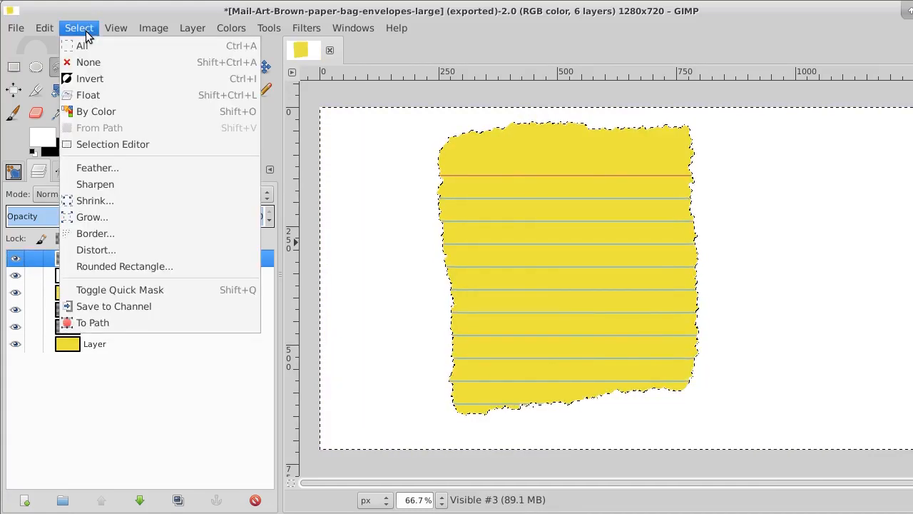
left_click(81, 63)
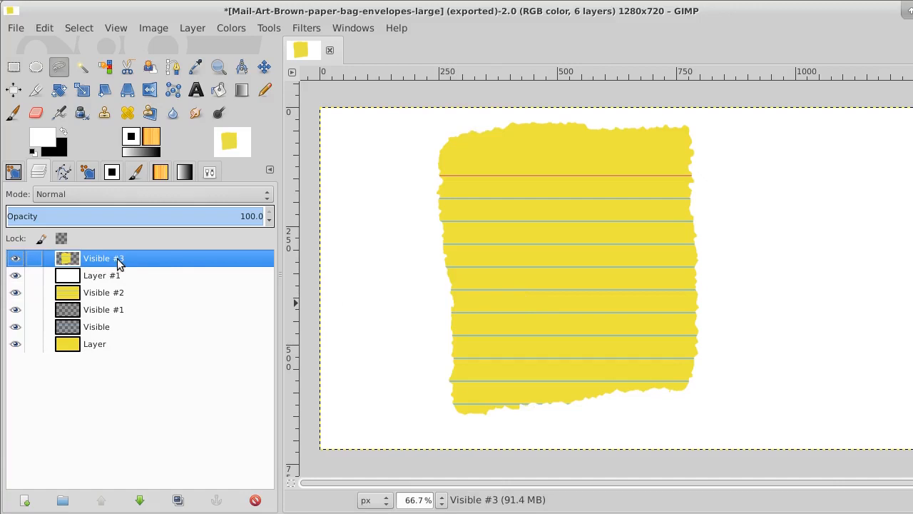
left_click(140, 500)
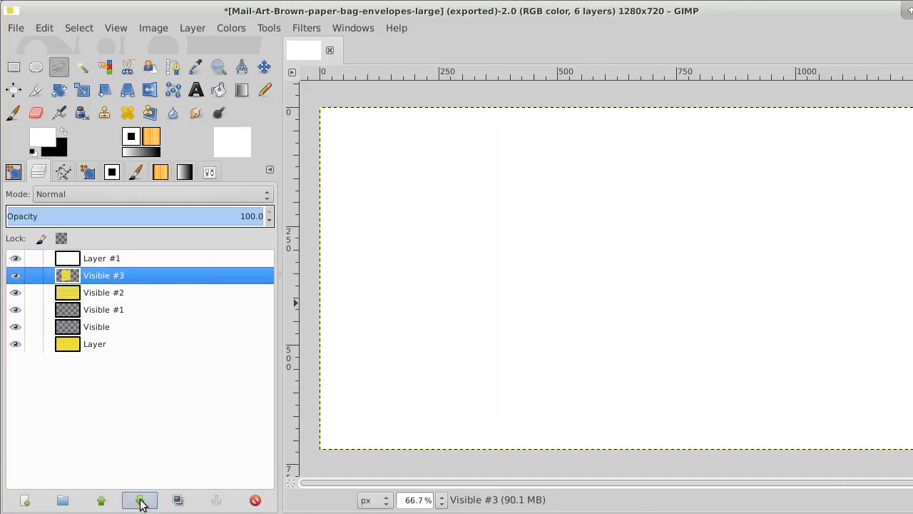
left_click(140, 500)
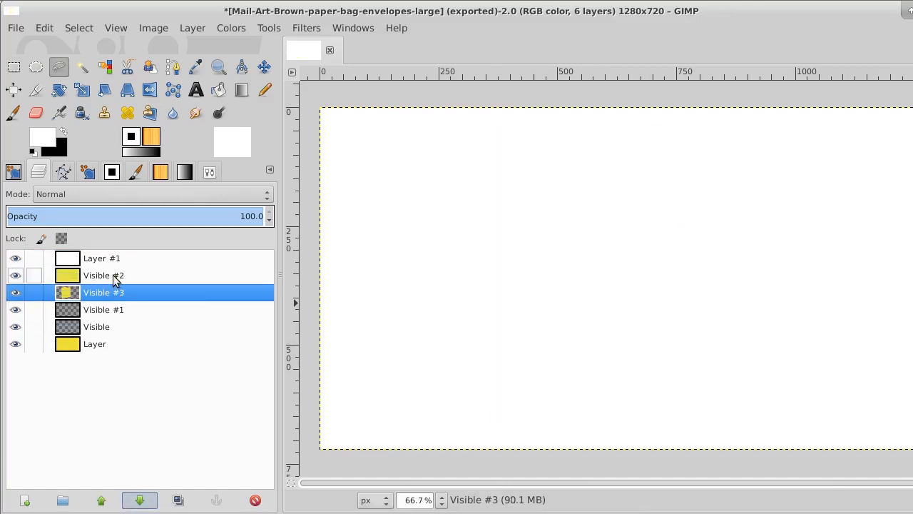
Step: Place a duplicate of the ruled Visible #2 layer at the top of the stack and delete the surplus Layer copy
left_click(114, 344)
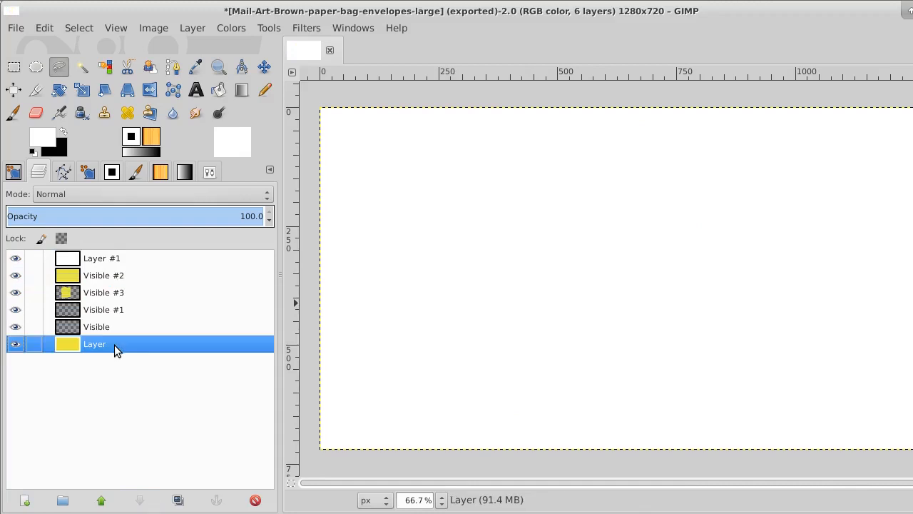
left_click(179, 497)
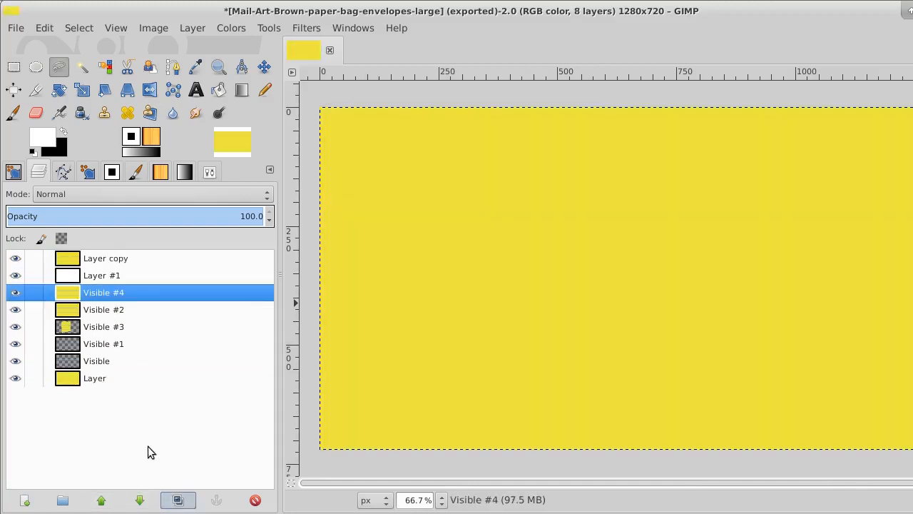
left_click(101, 500)
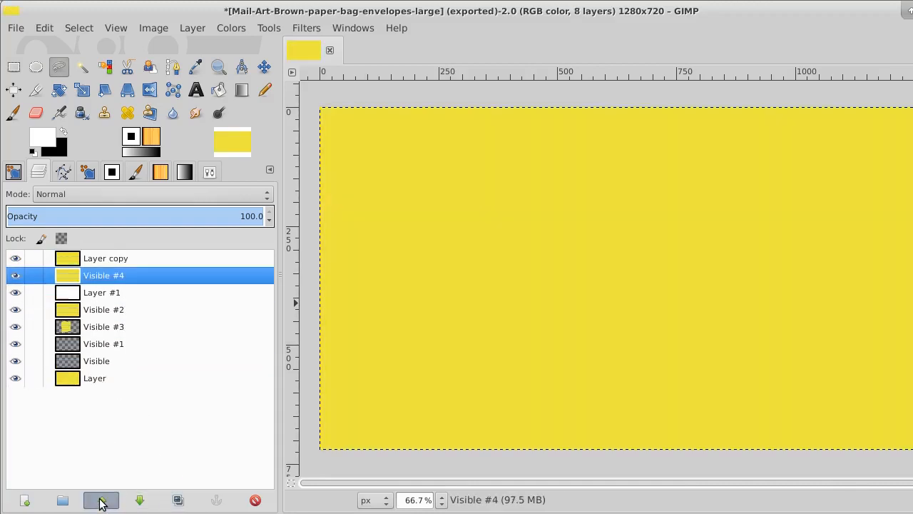
left_click(101, 500)
left_click(89, 281)
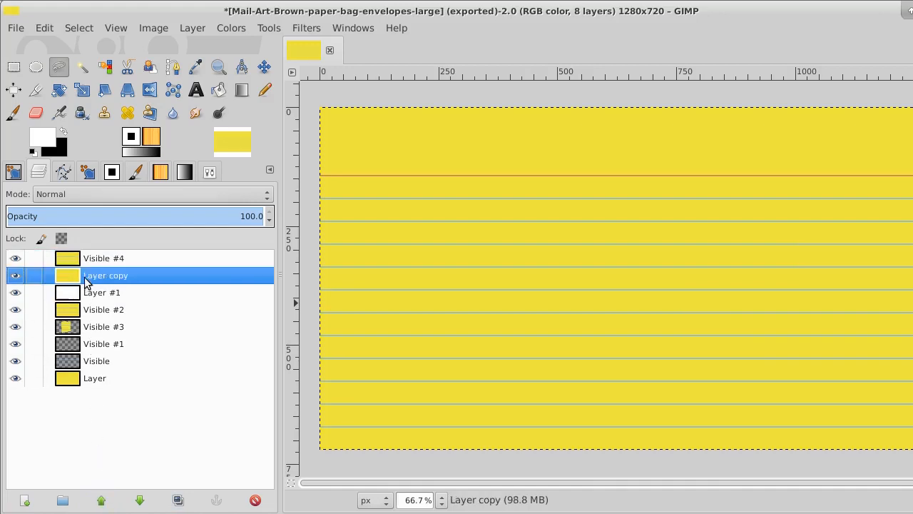
left_click(255, 500)
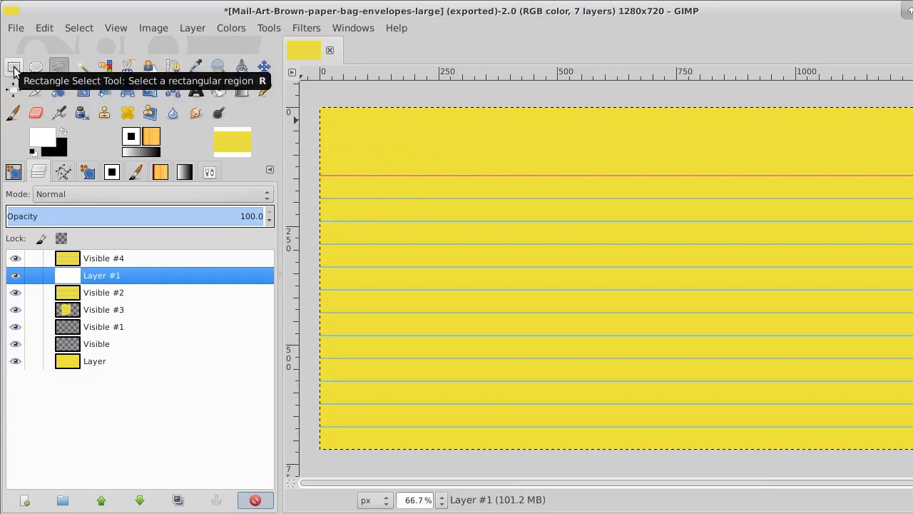
Step: Draw a four-corner path about 500 px wide with a slanted lower edge, starting above the canvas, and convert it to a selection
left_click(173, 67)
left_click(411, 92)
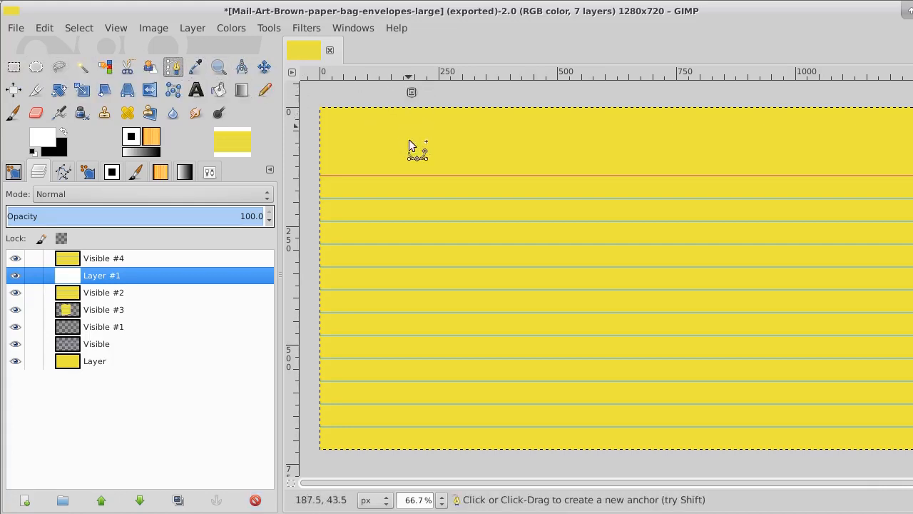
left_click(411, 350)
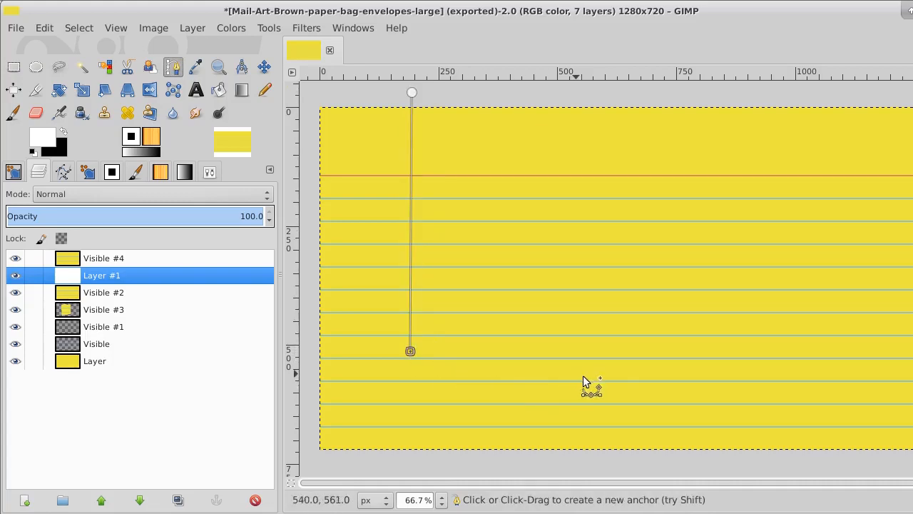
left_click(648, 371)
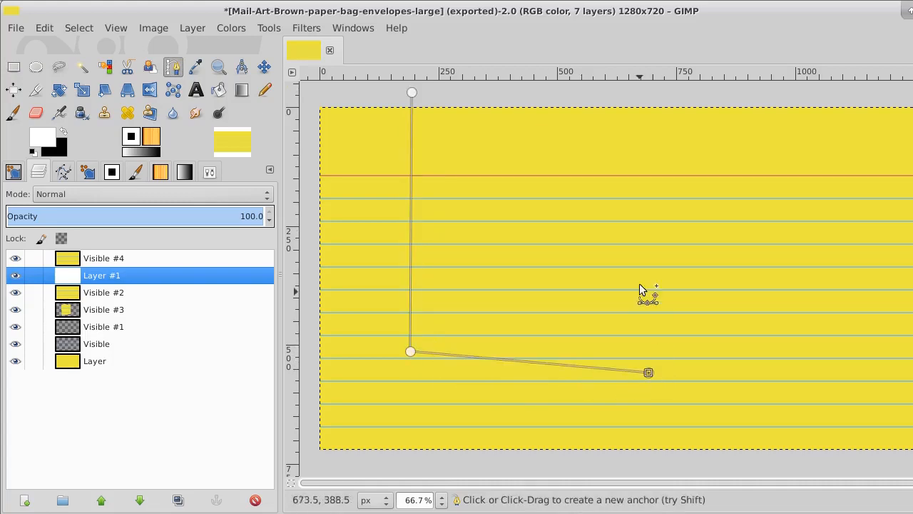
left_click(642, 93)
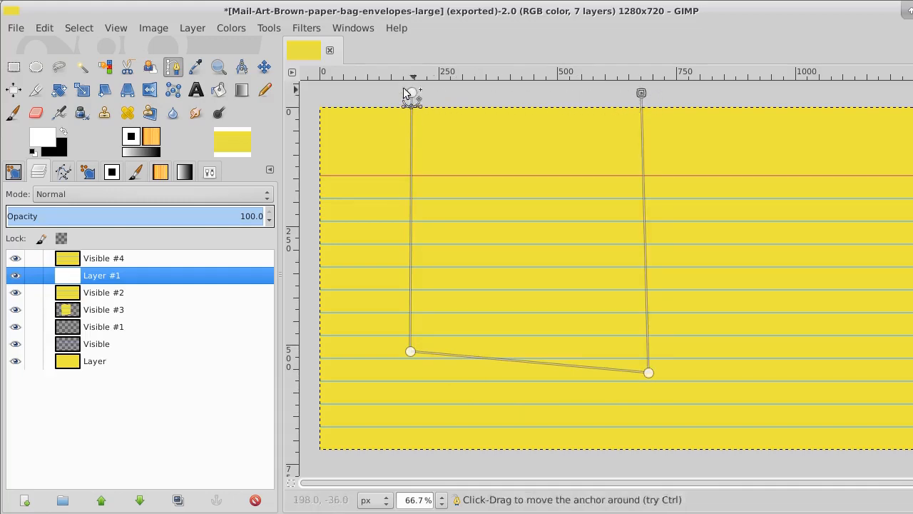
left_click(79, 28)
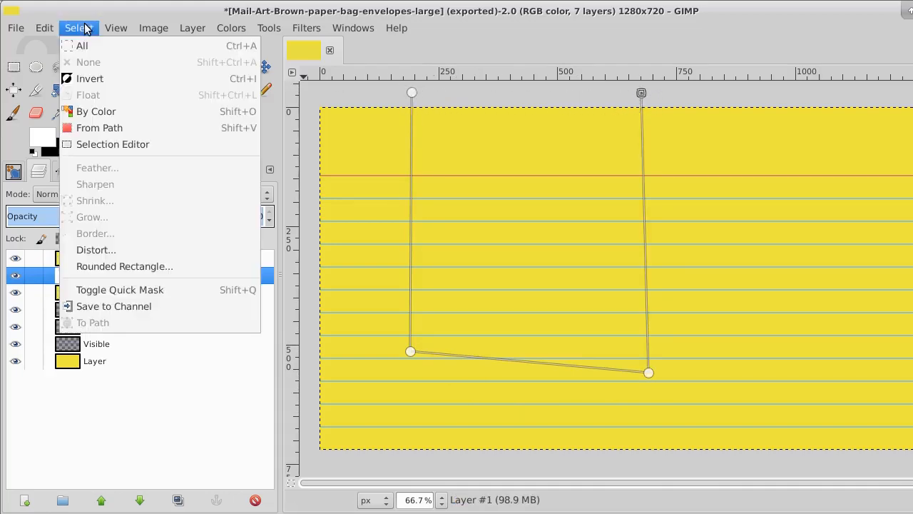
left_click(86, 128)
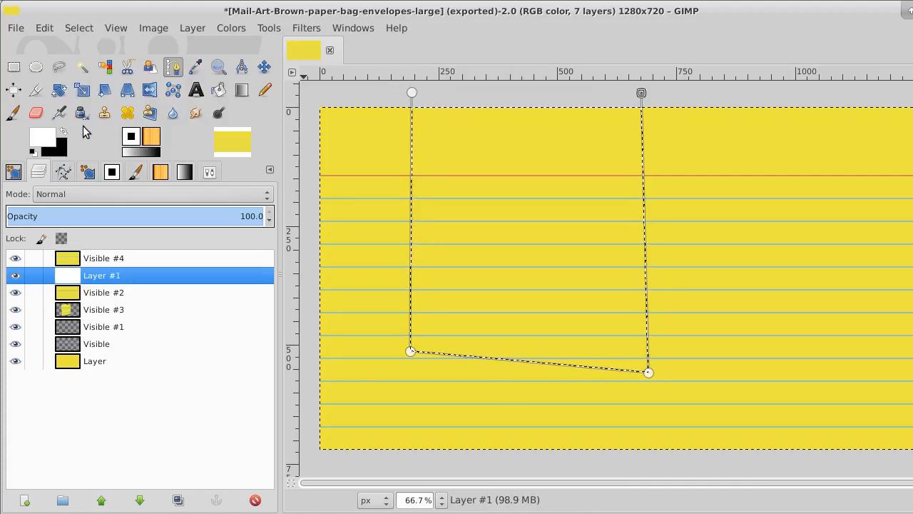
Step: Distort the path-based selection with threshold 127, spread 8, granularity 4 and smooth 2, smoothing horizontally and vertically
left_click(97, 28)
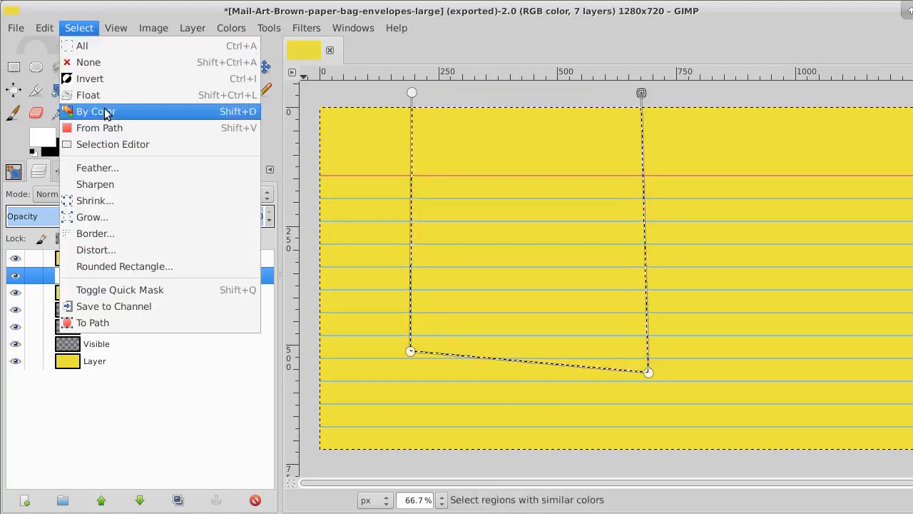
left_click(197, 250)
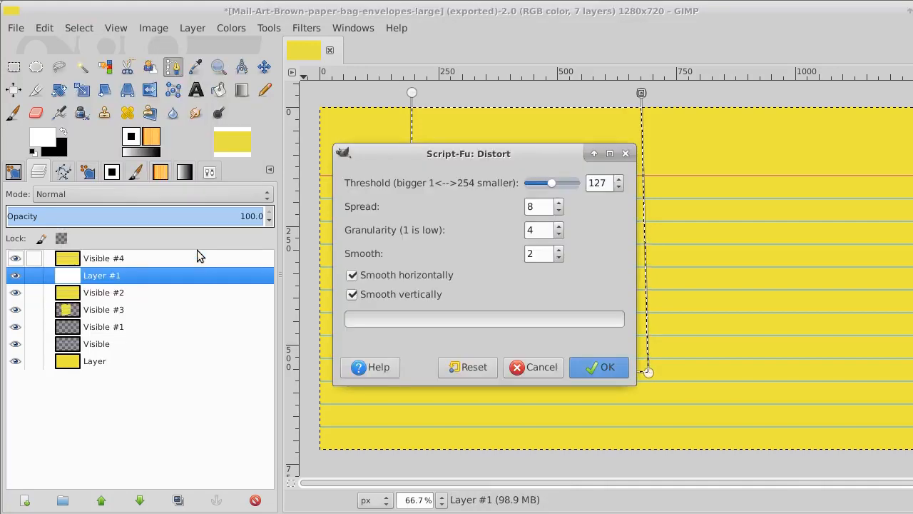
left_click(601, 368)
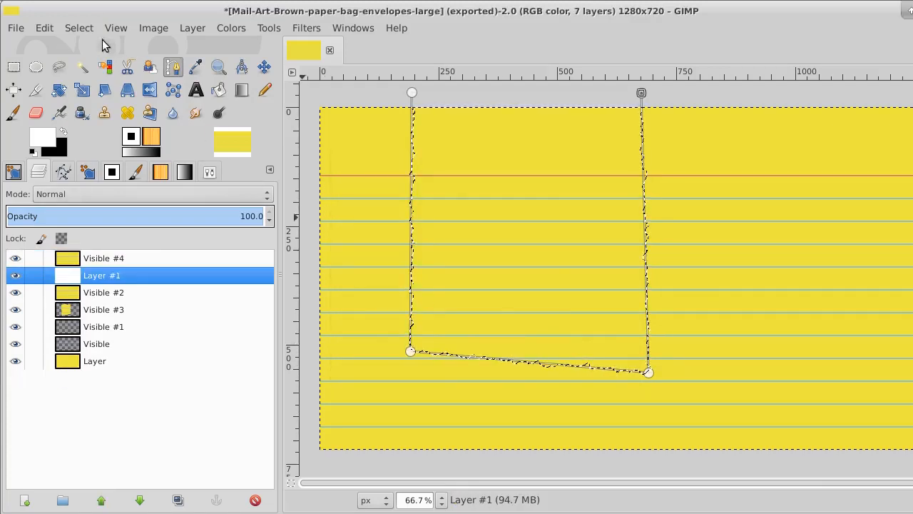
Step: Invert the rough-edged selection, delete everything around the paper piece on the Visible #4 layer, and remove the selection
left_click(78, 28)
left_click(86, 78)
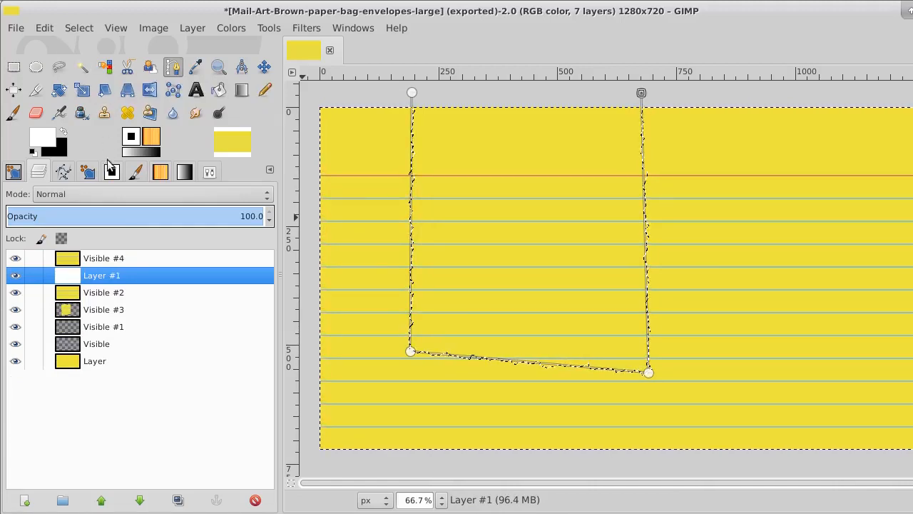
left_click(125, 258)
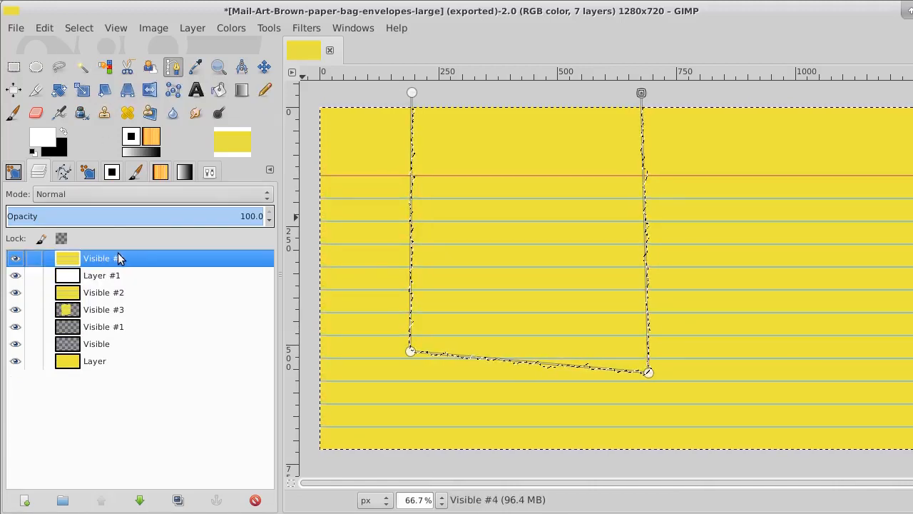
key("Delete")
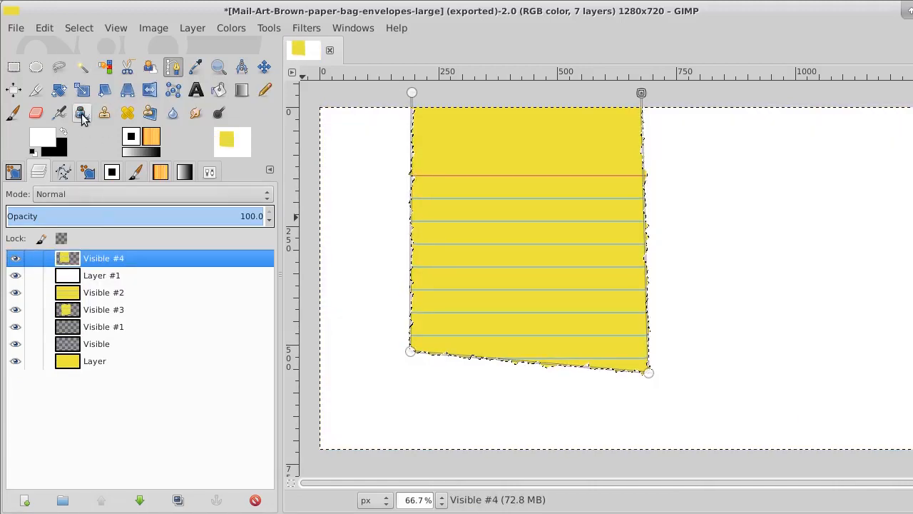
left_click(91, 31)
left_click(96, 63)
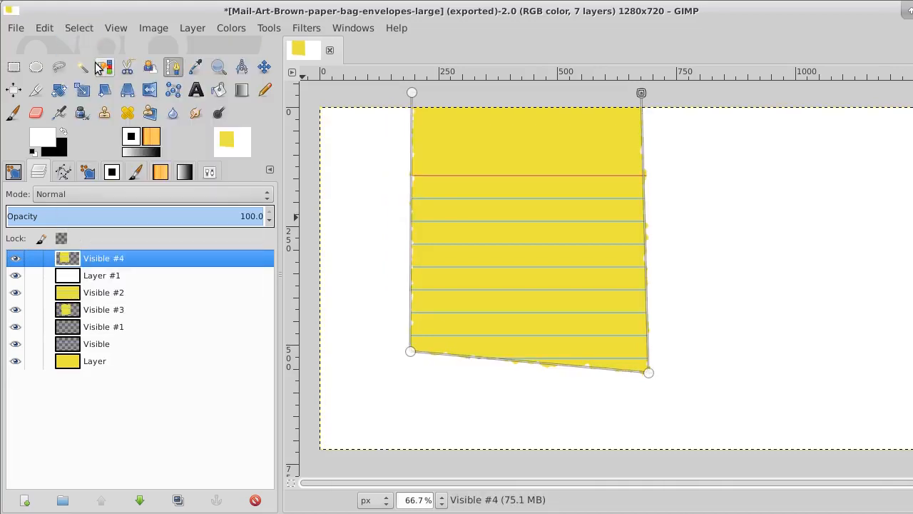
Step: Move the torn paper piece on Visible #4 about 50 px down and slightly right, and fit its layer to the image size
left_click(127, 90)
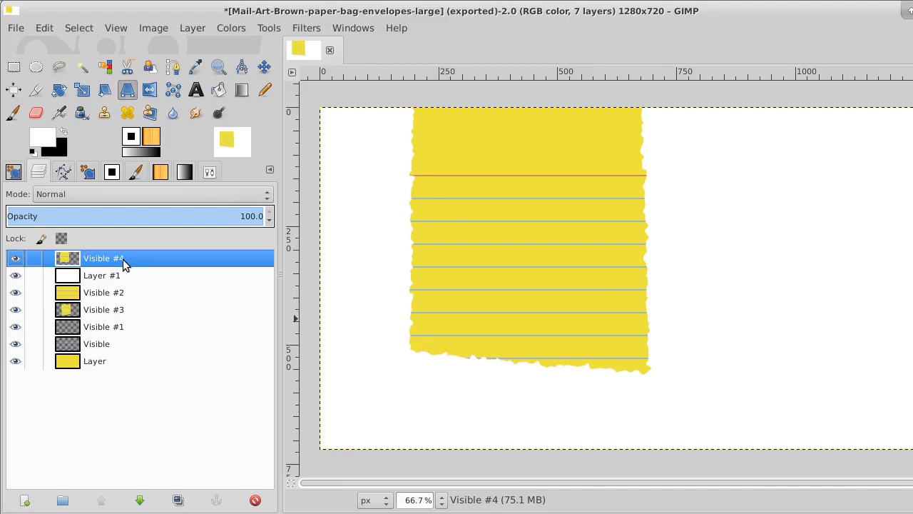
left_click(264, 67)
left_click_drag(515, 193, 515, 216)
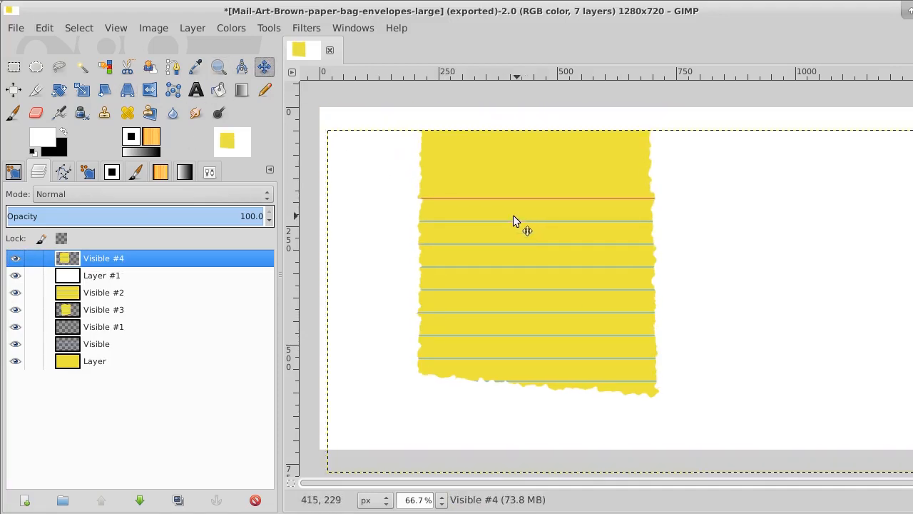
right_click(131, 258)
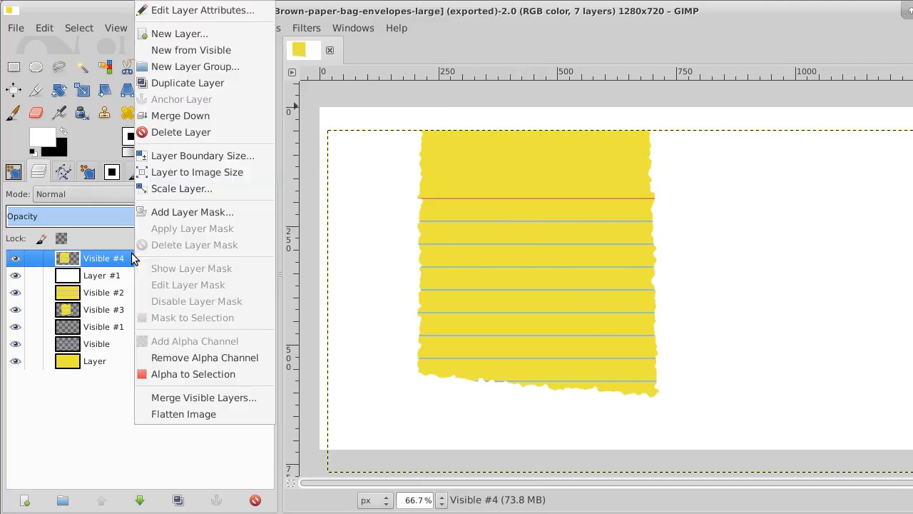
left_click(207, 173)
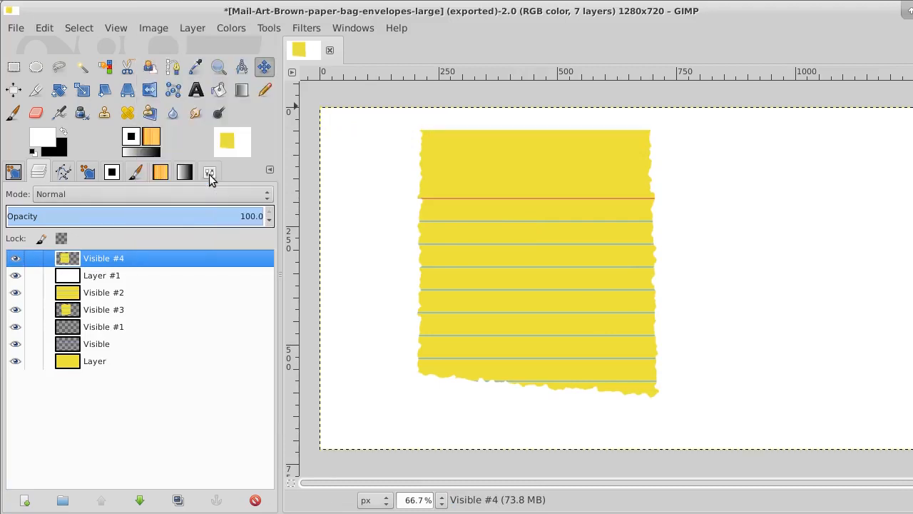
Step: Select the empty area around the torn paper on Visible #4 by color
left_click(219, 66)
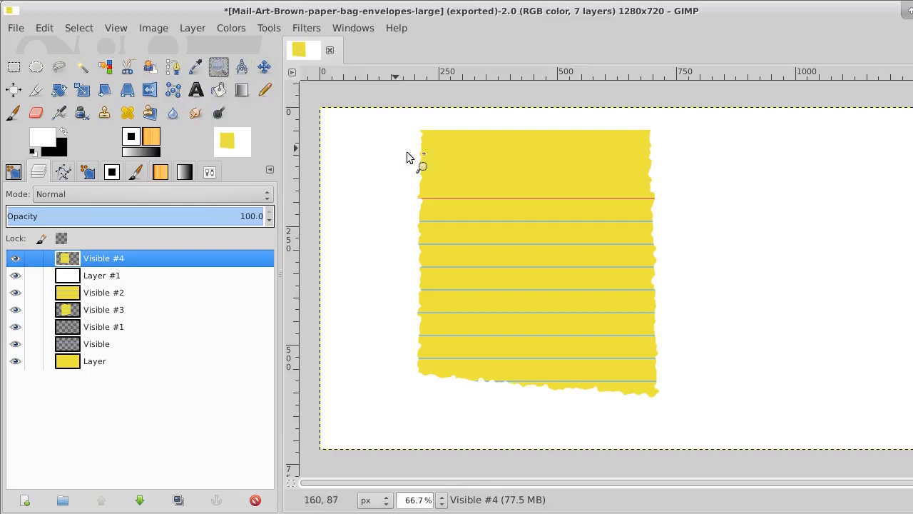
left_click(424, 198)
left_click(425, 198)
left_click(424, 198)
left_click(424, 198)
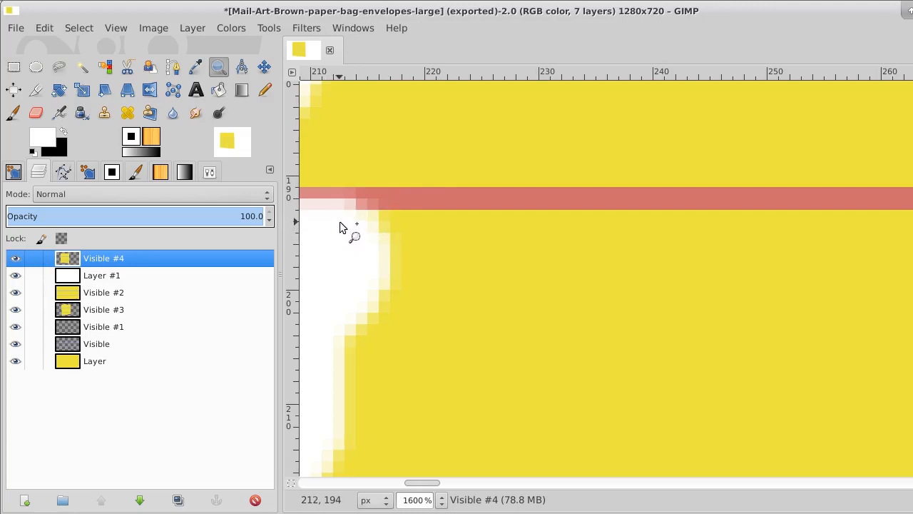
left_click_drag(339, 227, 595, 229)
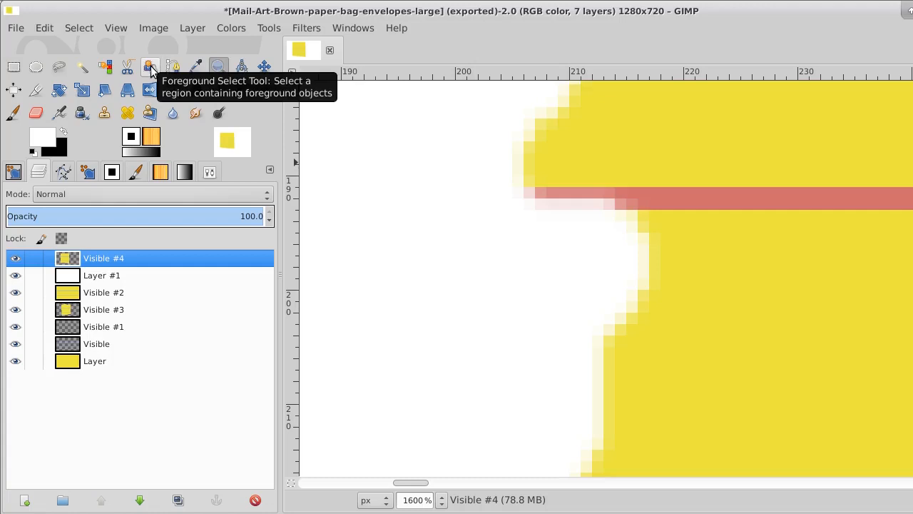
left_click(105, 67)
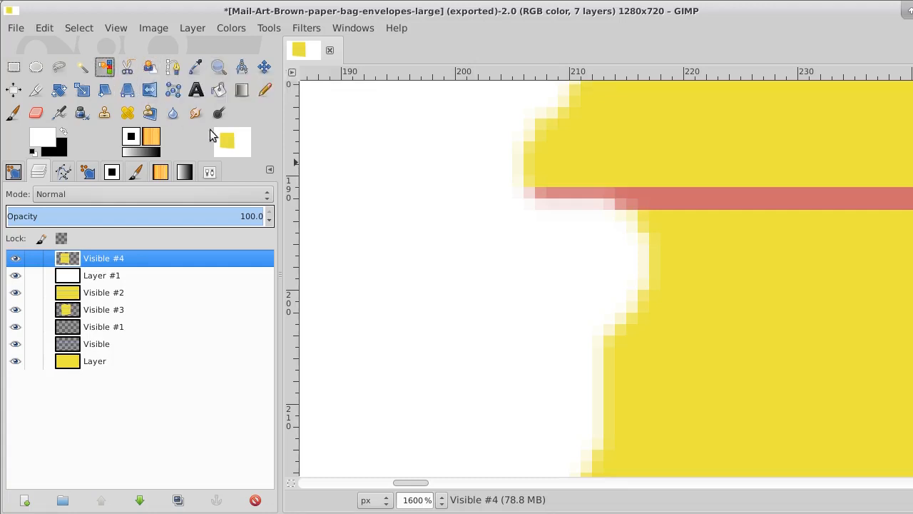
left_click(351, 198)
Step: Grow the selection slightly into the paper edge and delete the semi-transparent fringe pixels
left_click(82, 27)
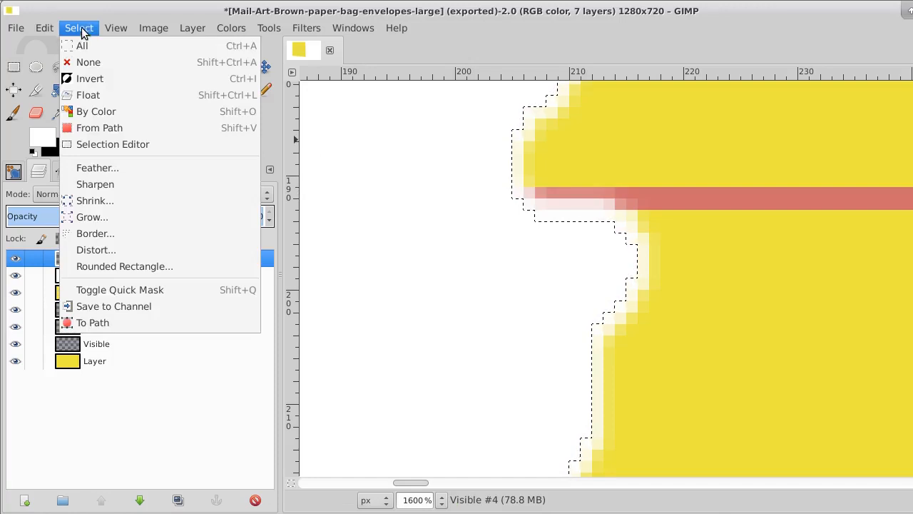
left_click(107, 217)
left_click(179, 263)
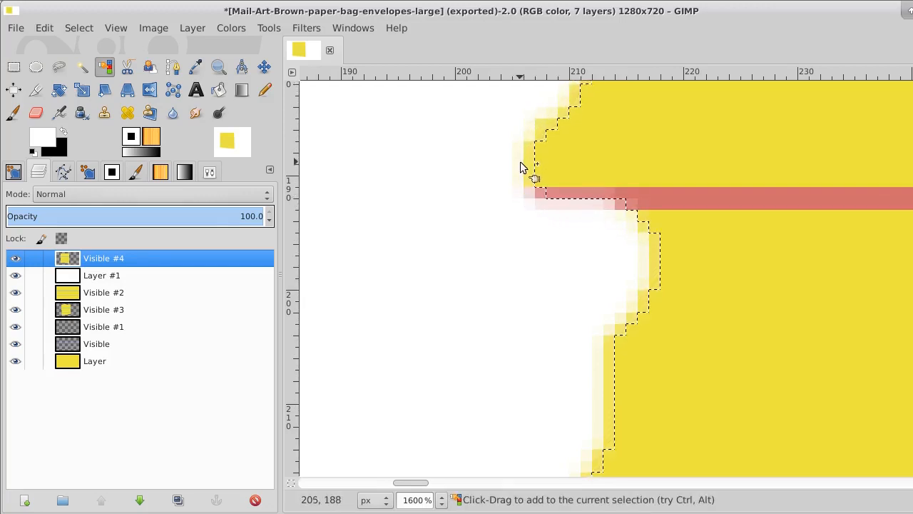
key("Delete")
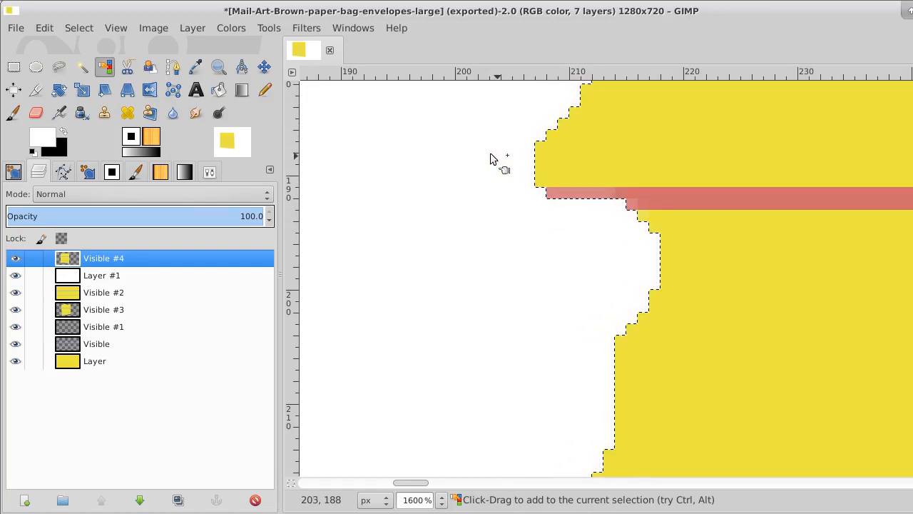
Step: Invert the selection so that it covers the torn paper piece, and return to the full image view
left_click(81, 27)
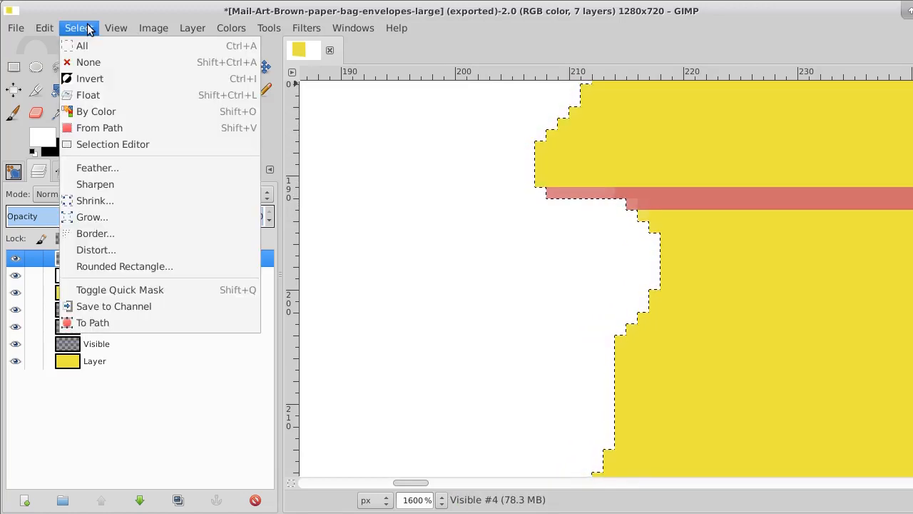
left_click(85, 79)
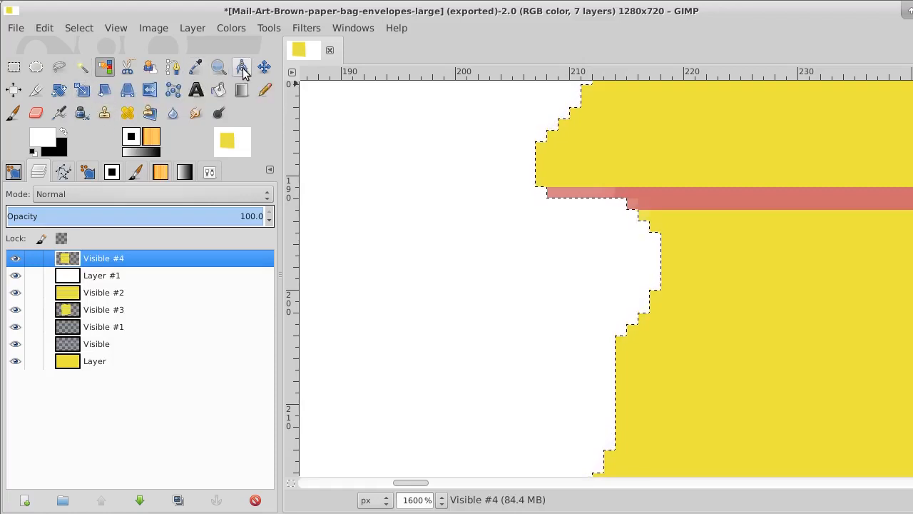
left_click(219, 67)
left_click(367, 186)
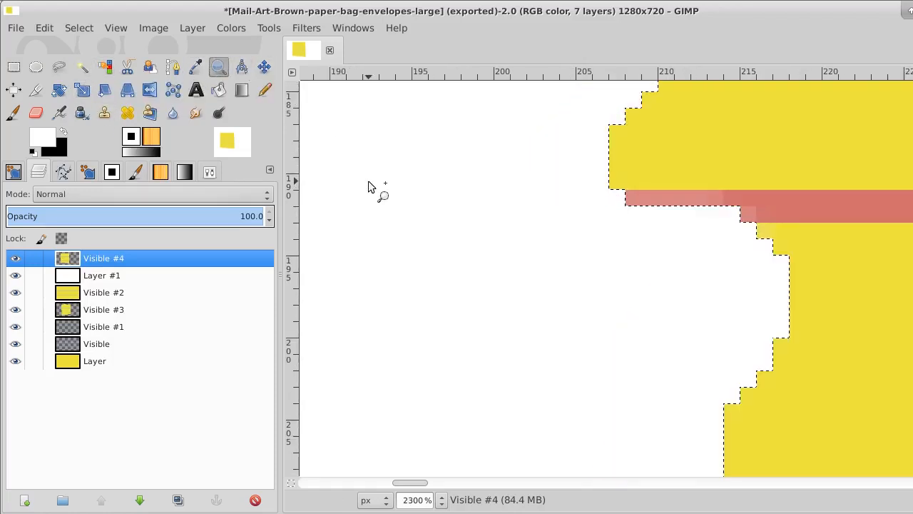
scroll(368, 186, "down", 8)
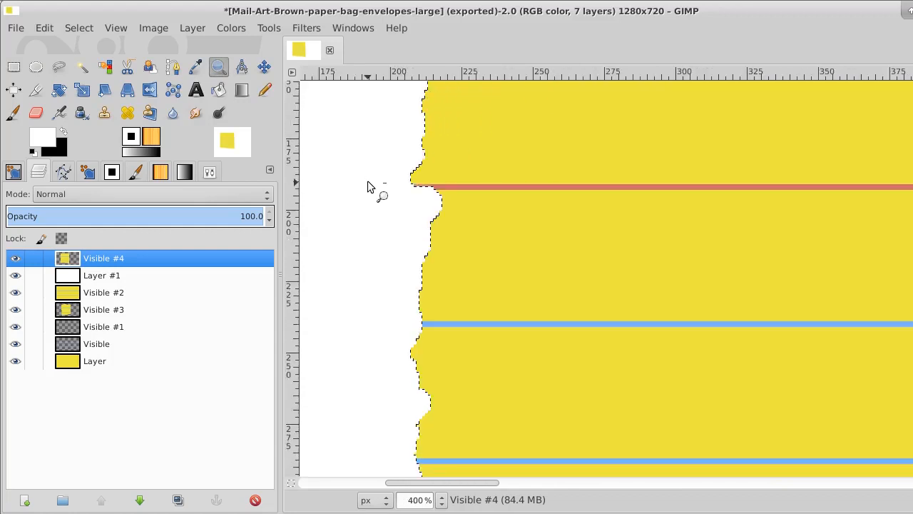
scroll(368, 187, "down", 2)
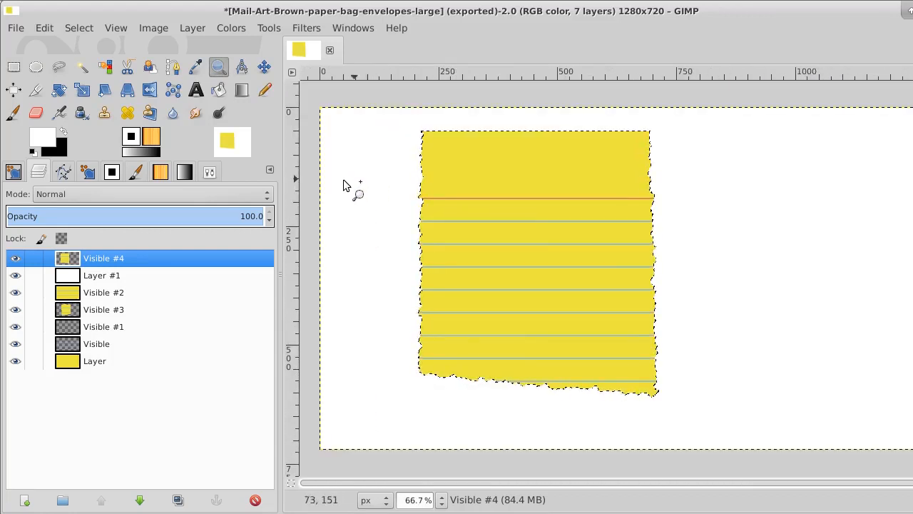
Step: Add a new transparent layer directly above the white Layer #1
left_click(34, 276)
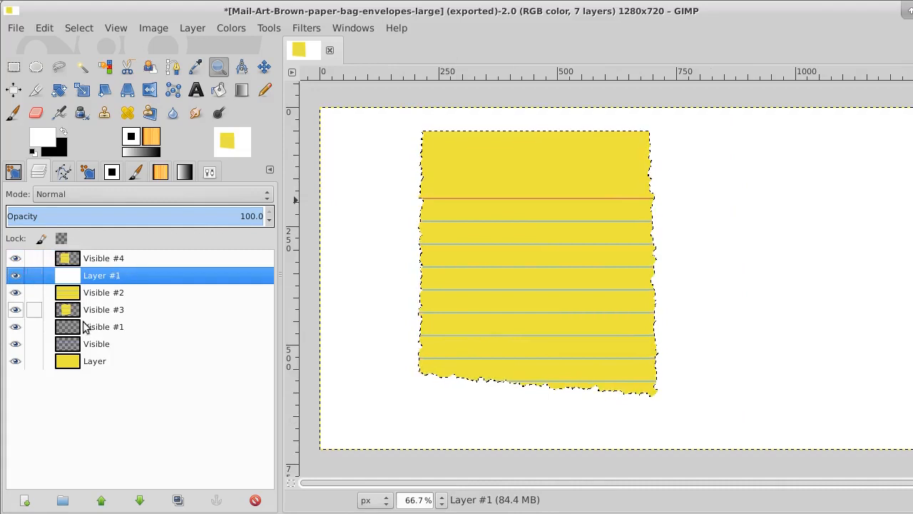
left_click(27, 499)
key("Return")
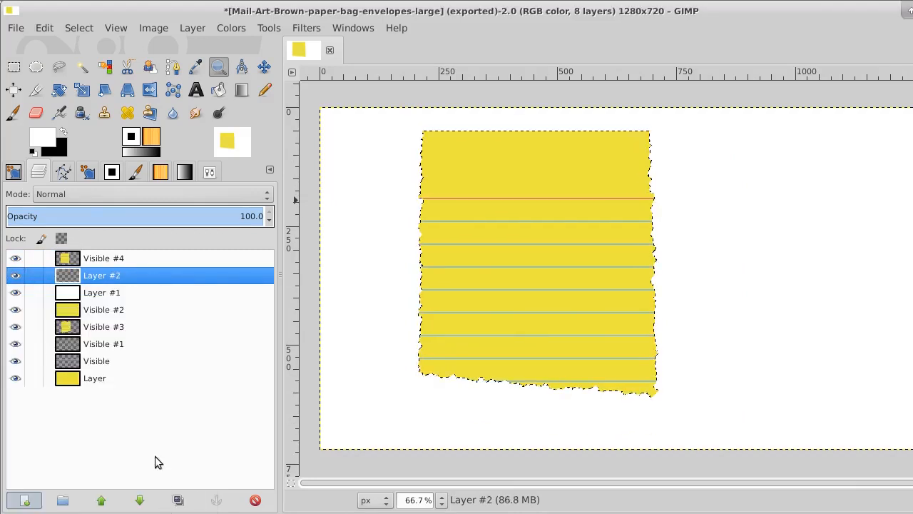
Step: Fill the paper-shaped selection with black on Layer #2 using Bucket Fill, and remove the selection
left_click(63, 132)
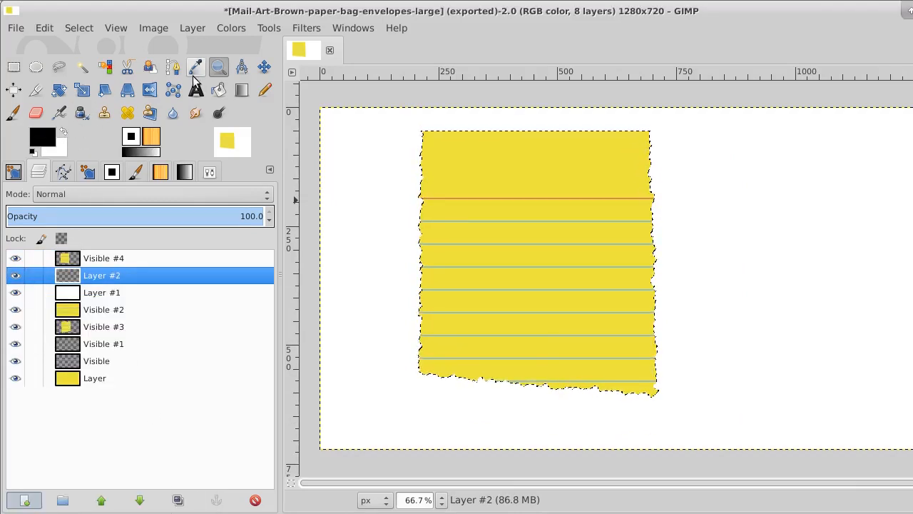
left_click(219, 91)
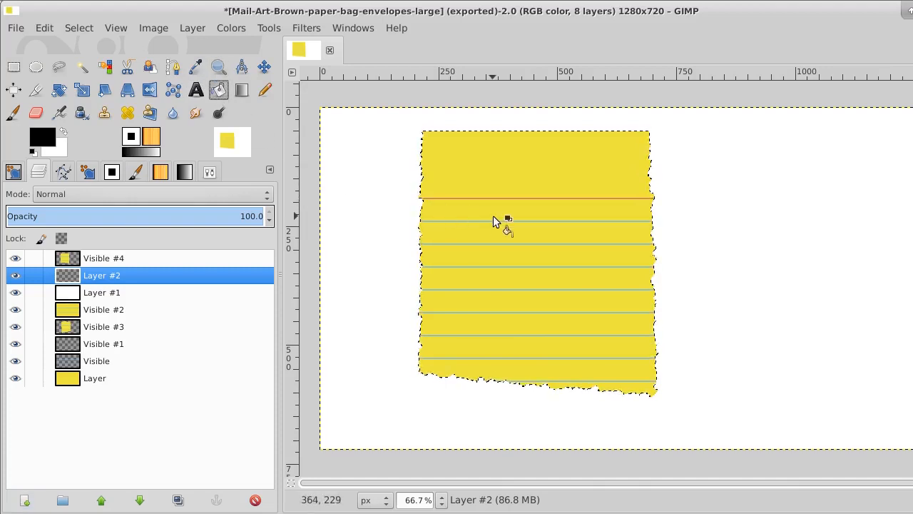
left_click(80, 27)
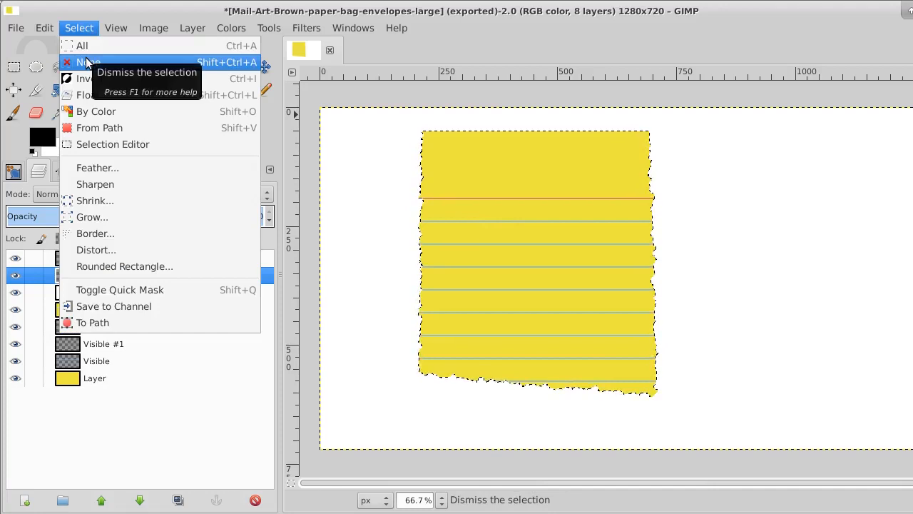
left_click(86, 63)
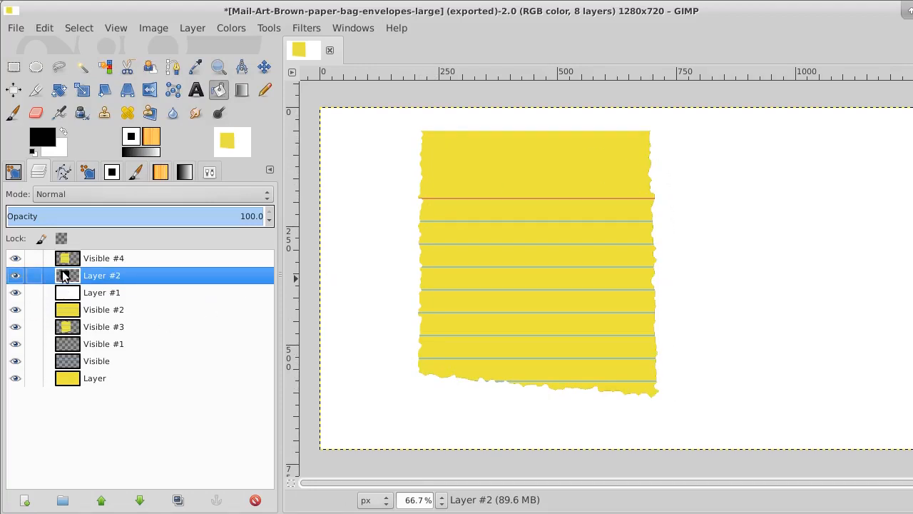
Step: Offset the black shadow on Layer #2 slightly down and to the left of the paper, and lower its opacity to 30.9
left_click(264, 67)
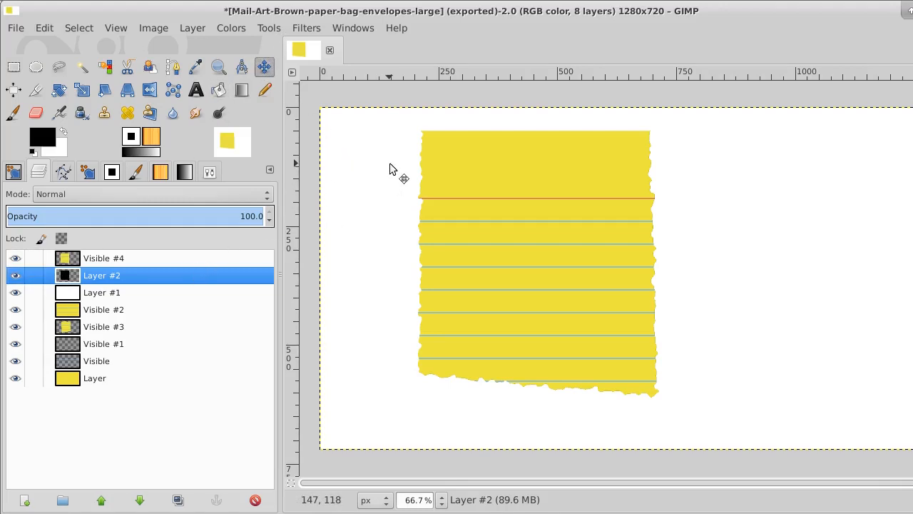
left_click_drag(389, 167, 375, 186)
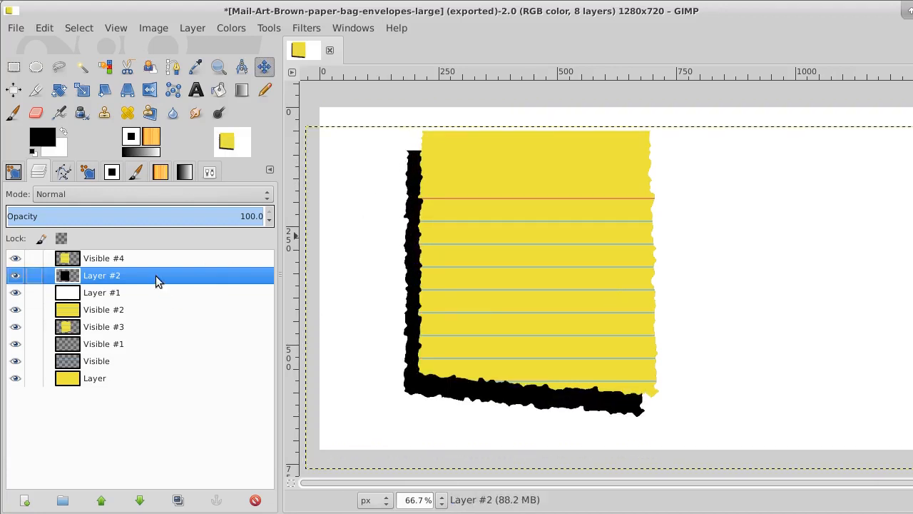
right_click(157, 281)
left_click(248, 175)
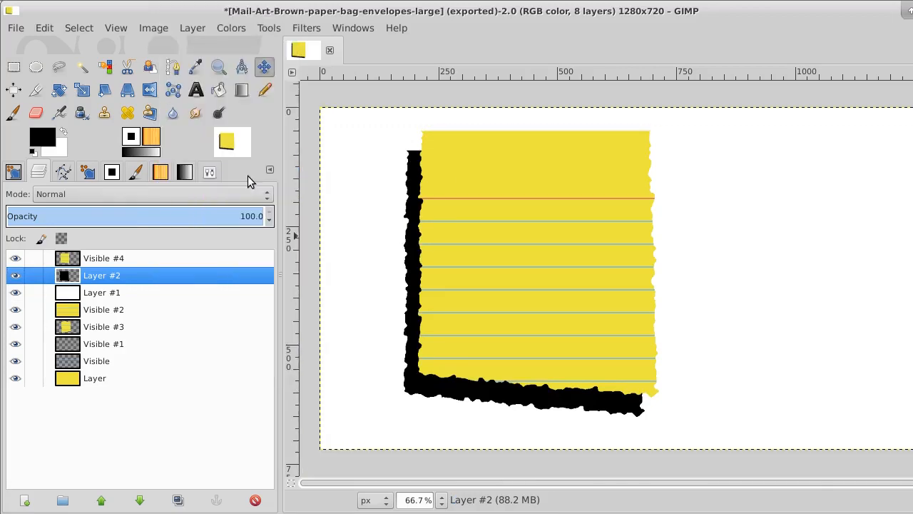
left_click_drag(173, 214, 86, 233)
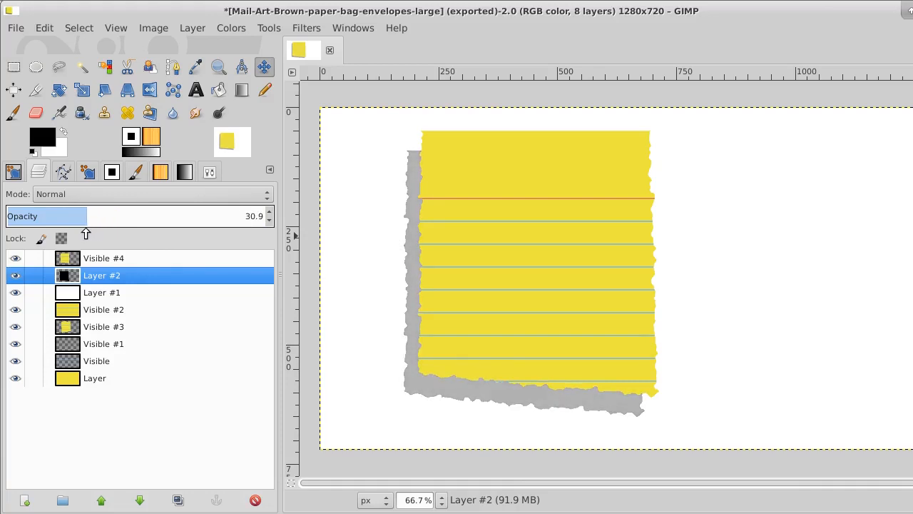
Step: Soften the shadow on Layer #2 with a slightly stronger Gaussian Blur, and move it up against the paper's left and bottom edges
left_click(307, 29)
mouse_move(317, 118)
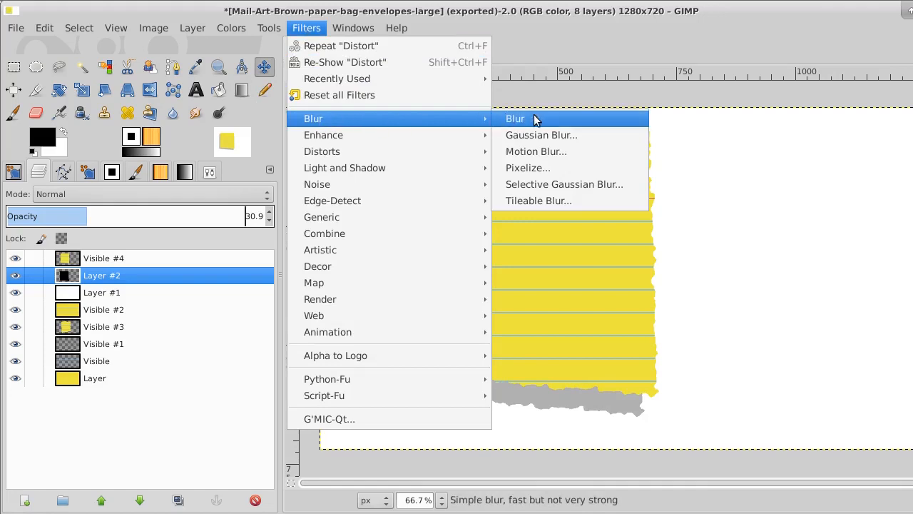
left_click(559, 135)
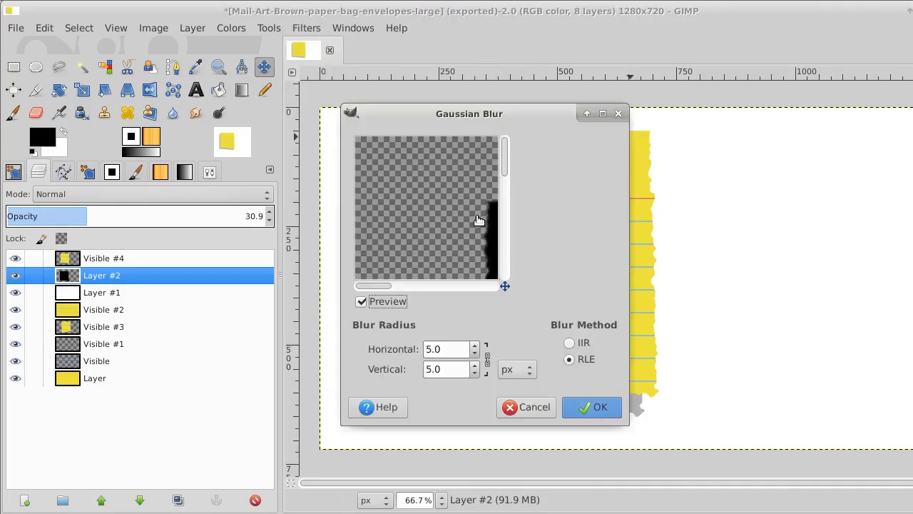
left_click_drag(472, 240, 407, 147)
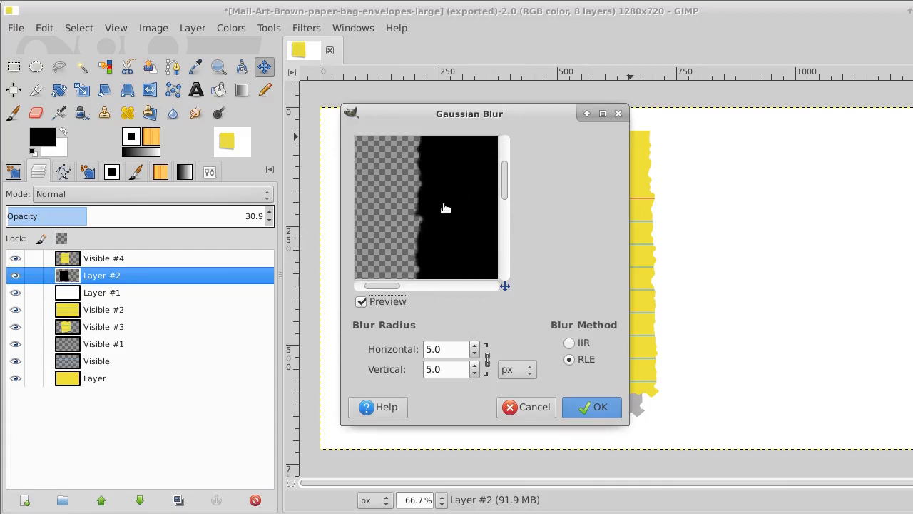
left_click(477, 347)
left_click(591, 405)
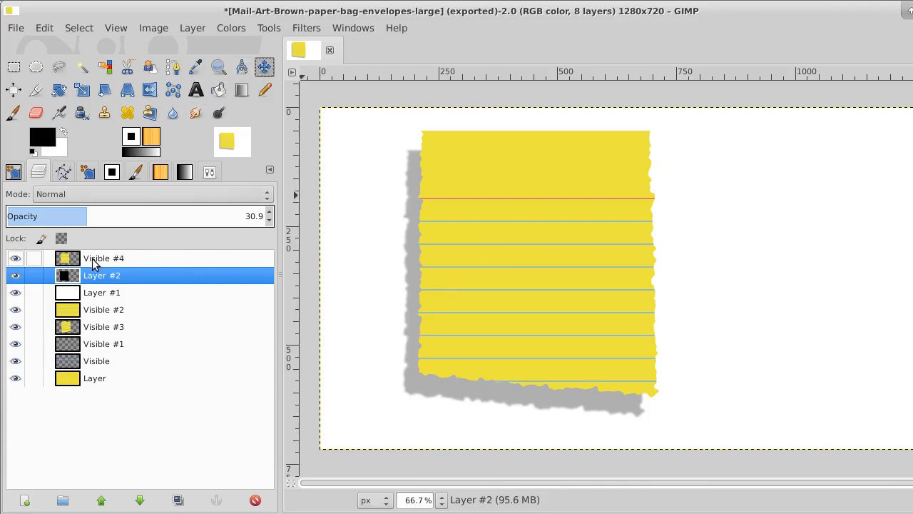
left_click_drag(339, 273, 351, 257)
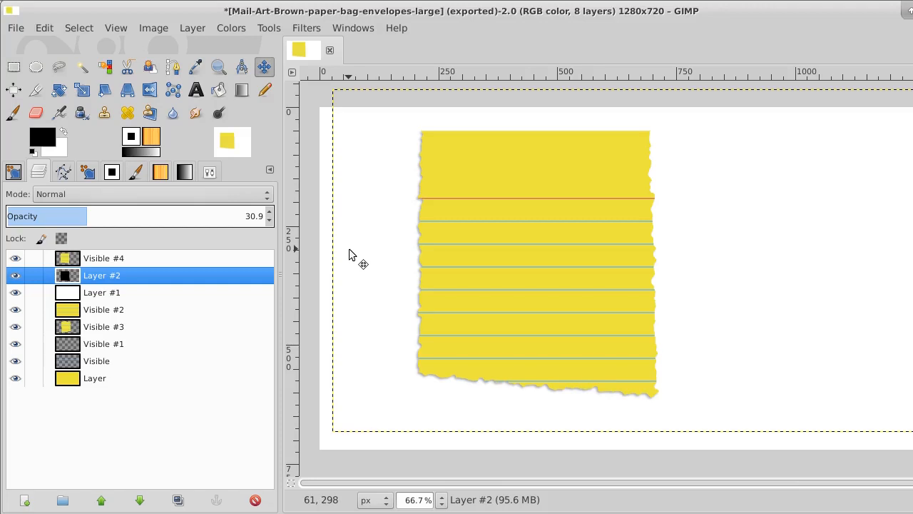
left_click(127, 257)
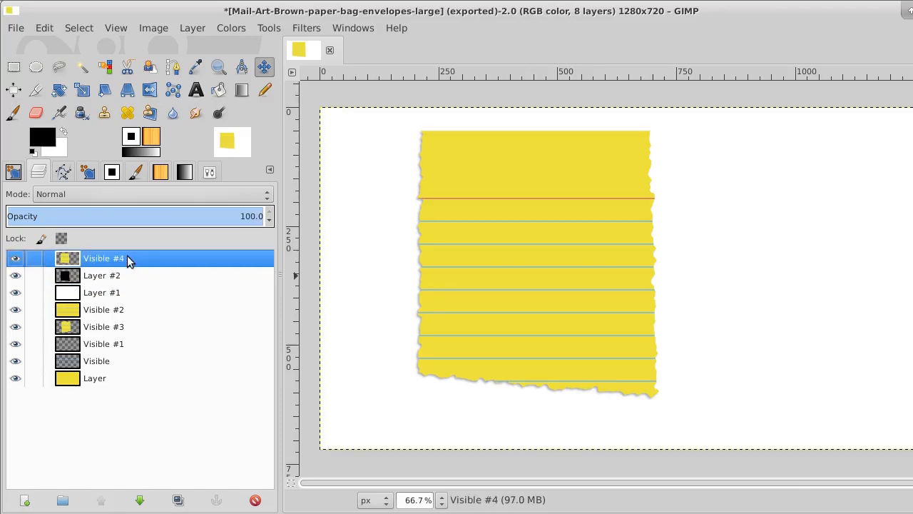
right_click(127, 258)
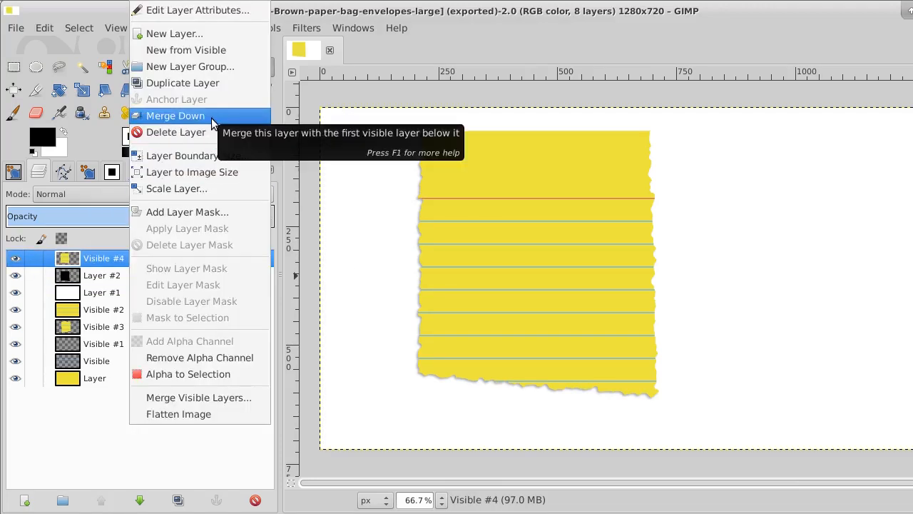
left_click(48, 449)
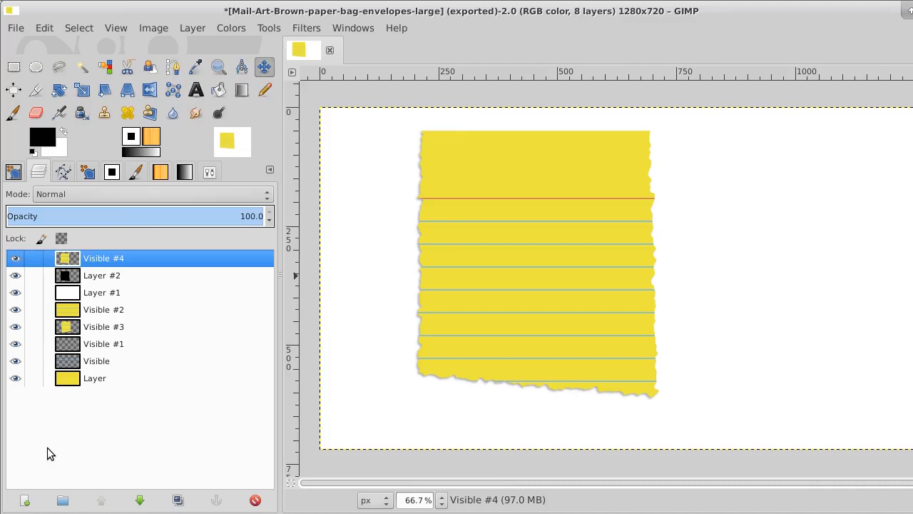
Step: Duplicate the shadow on Layer #2 and lower the copy beneath the white Layer #1 as a backup
left_click(124, 277)
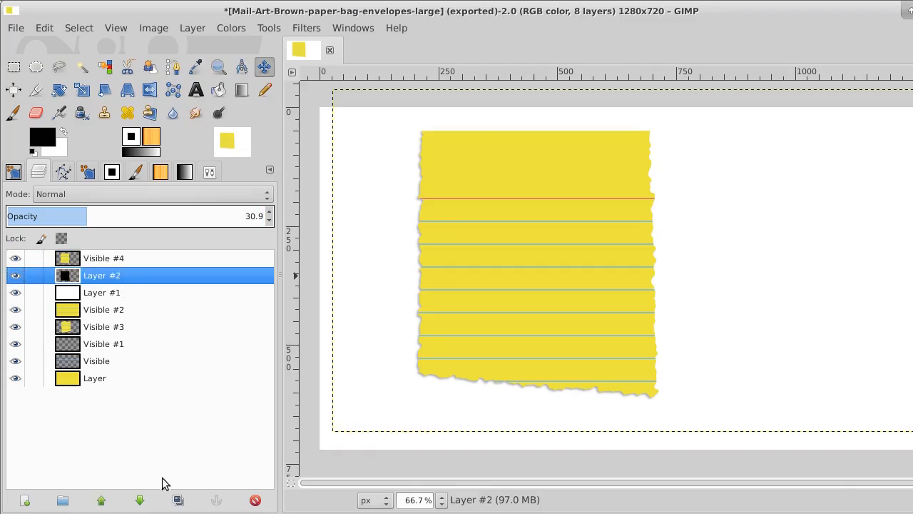
left_click(176, 500)
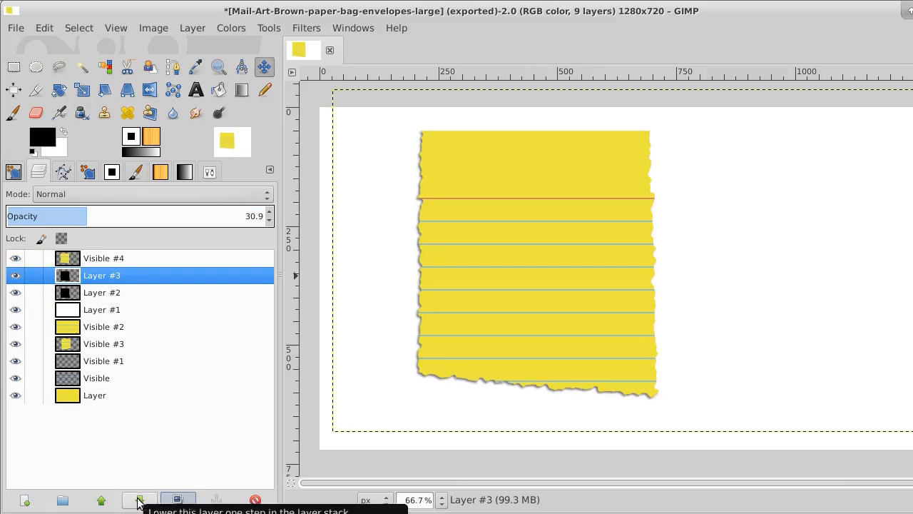
left_click(139, 500)
left_click(139, 500)
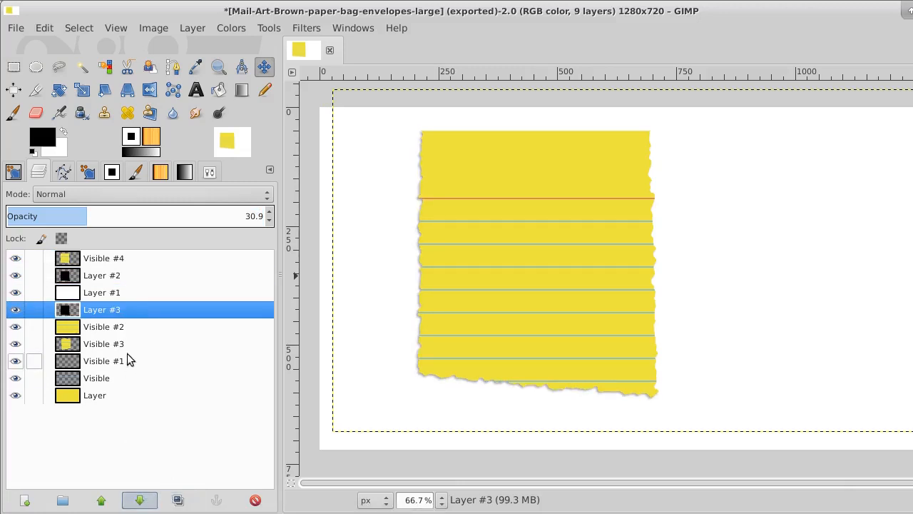
Step: Duplicate the torn paper layer Visible #4 and lower the copy beneath the white Layer #1, directly above the backup shadow
left_click(140, 257)
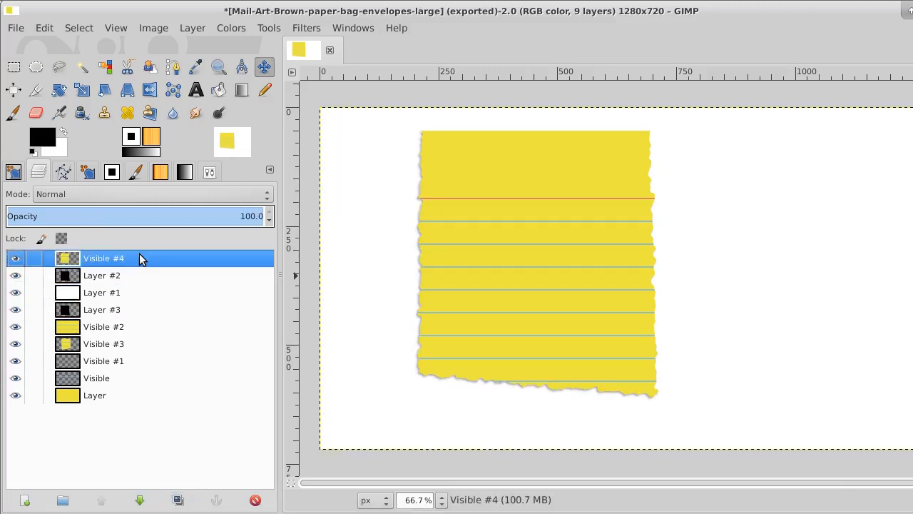
left_click(176, 499)
left_click(139, 500)
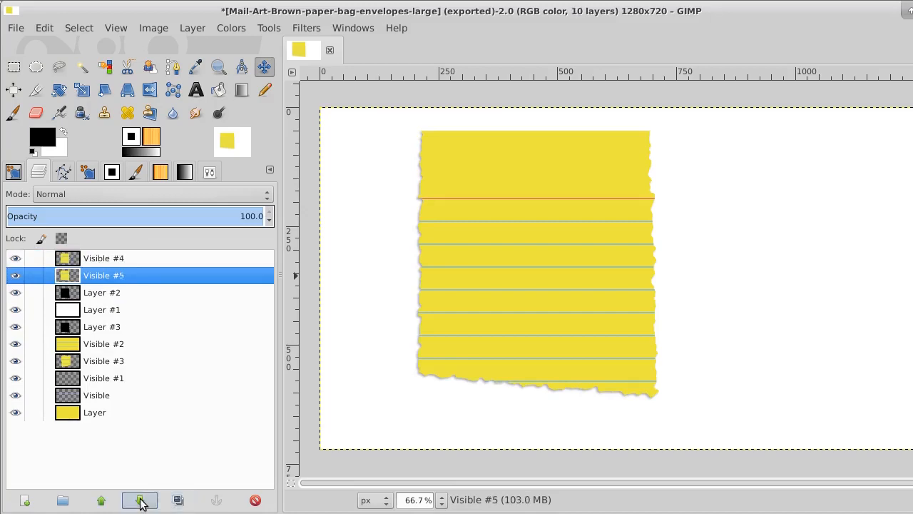
left_click(139, 500)
left_click(140, 500)
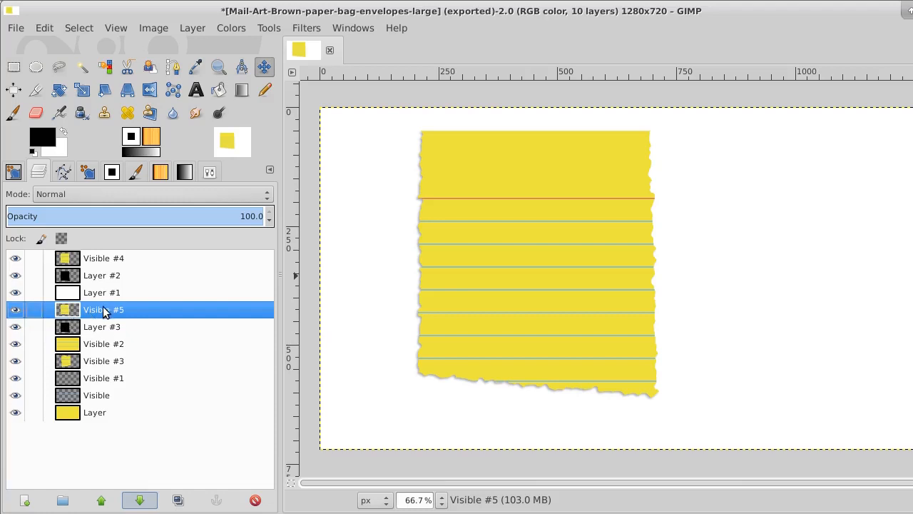
Step: Merge the torn paper layer Visible #4 down into its shadow on Layer #2, and check the merged layer by toggling its visibility
left_click(111, 259)
right_click(112, 259)
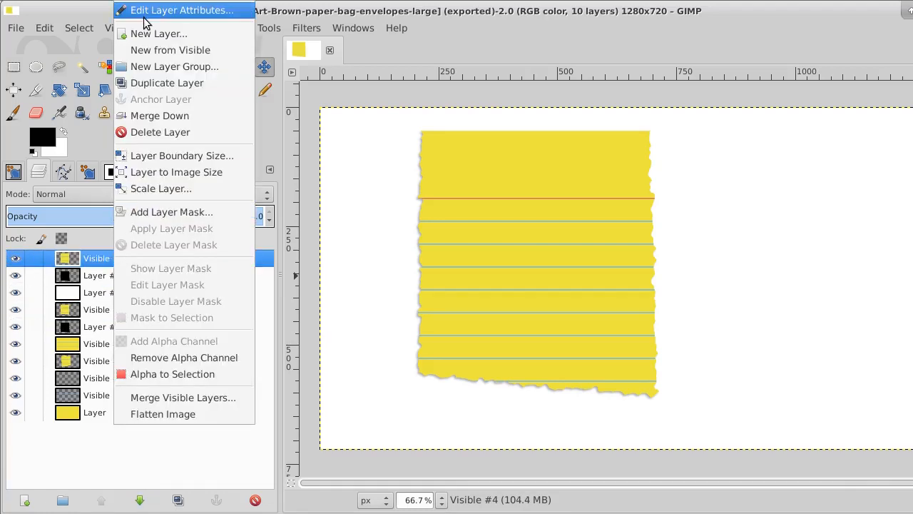
left_click(178, 116)
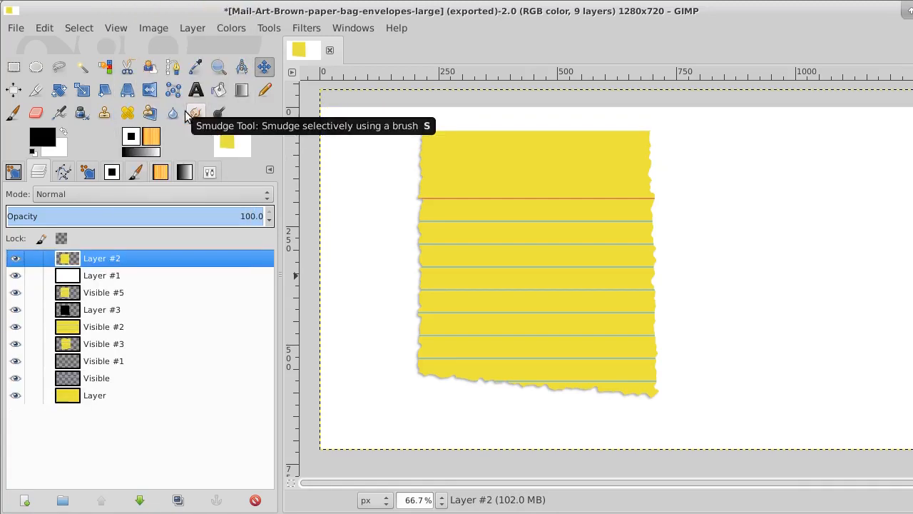
left_click(15, 258)
left_click(15, 258)
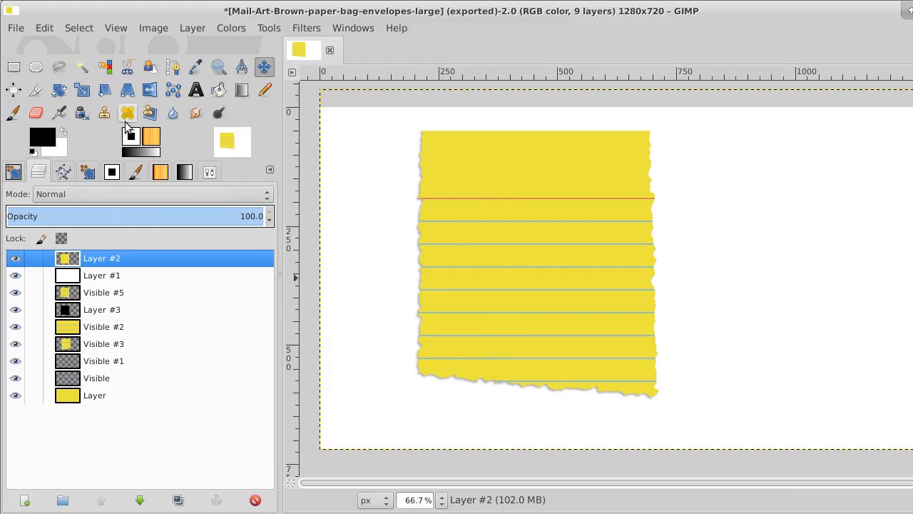
Step: Activate the Text tool on the paper and set its font to Dancing Script
left_click(196, 89)
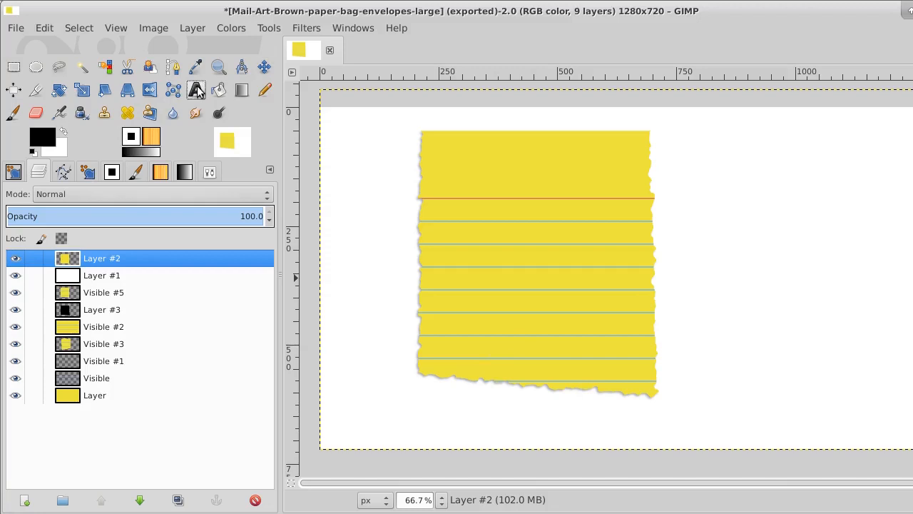
left_click(446, 222)
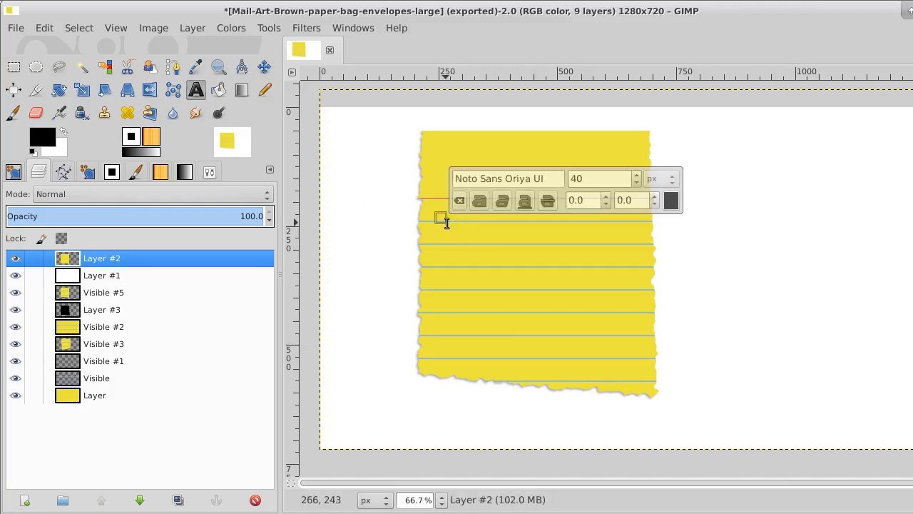
left_click(210, 171)
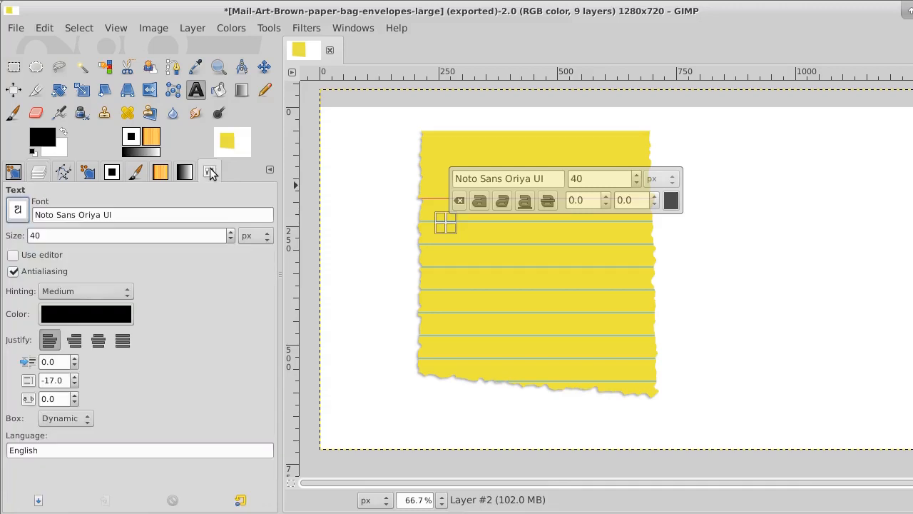
left_click(18, 211)
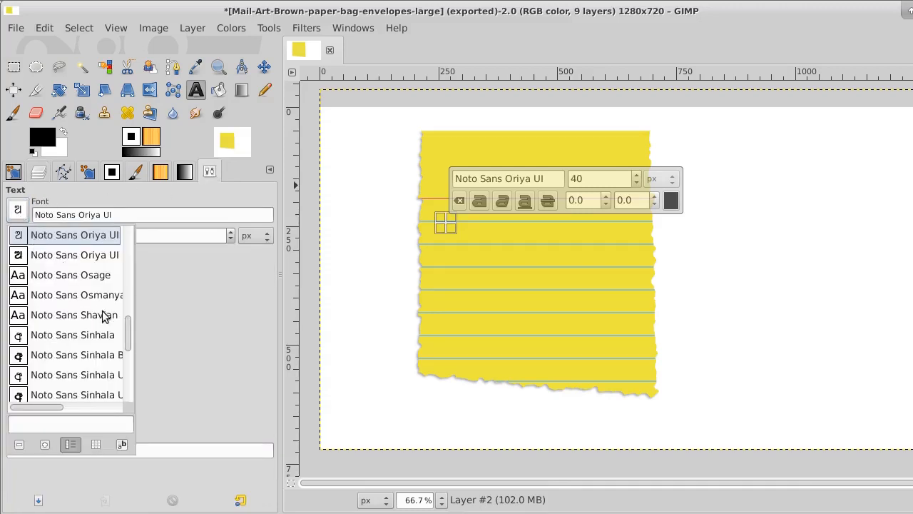
scroll(123, 314, "down", 10)
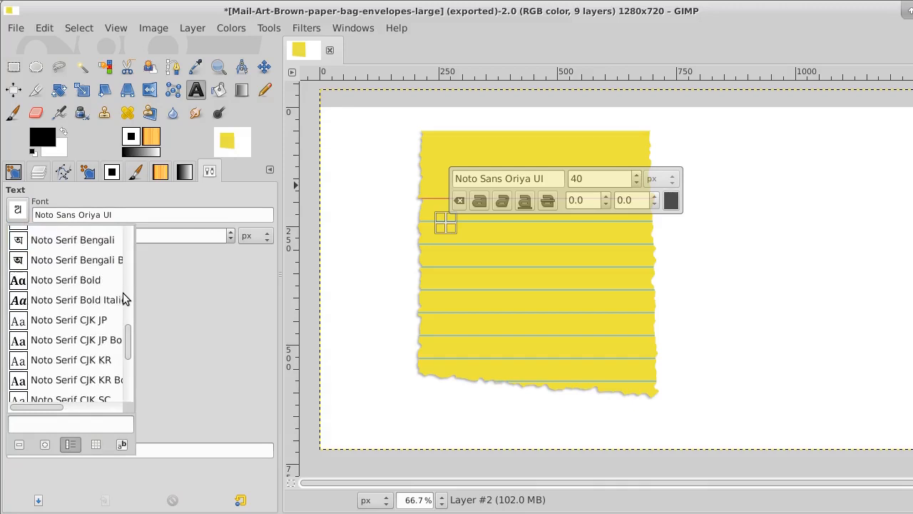
scroll(122, 283, "down", 15)
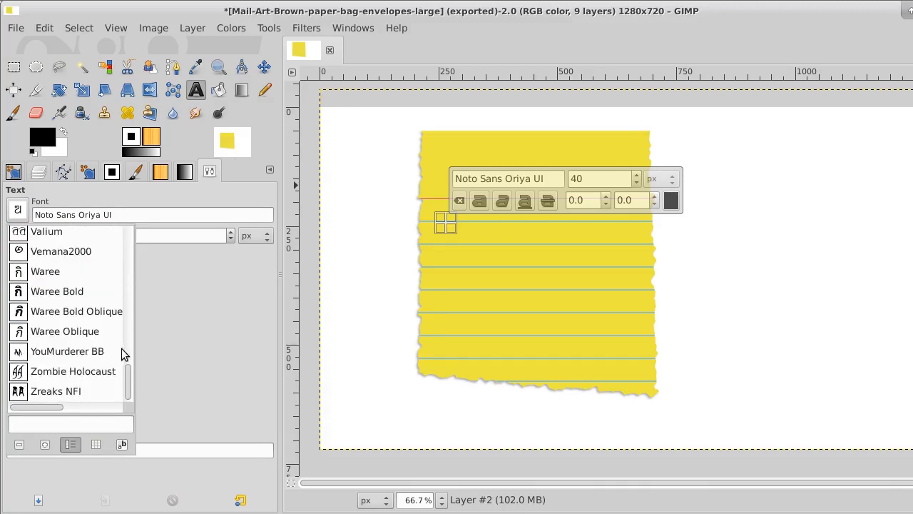
scroll(125, 373, "up", 15)
scroll(125, 261, "up", 20)
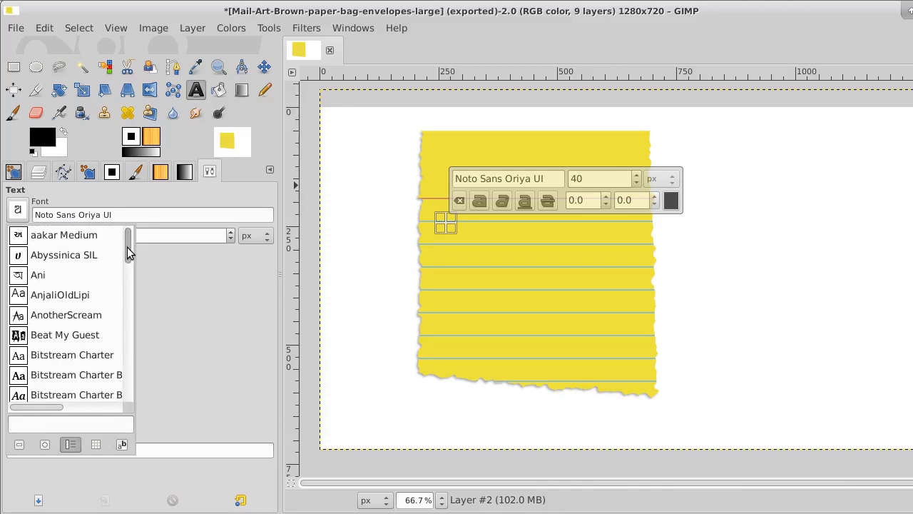
left_click_drag(127, 248, 127, 254)
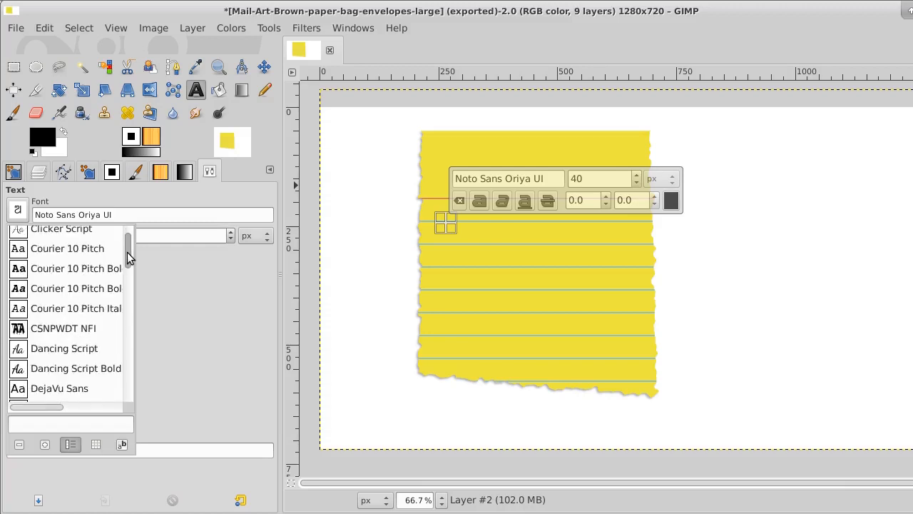
left_click(64, 348)
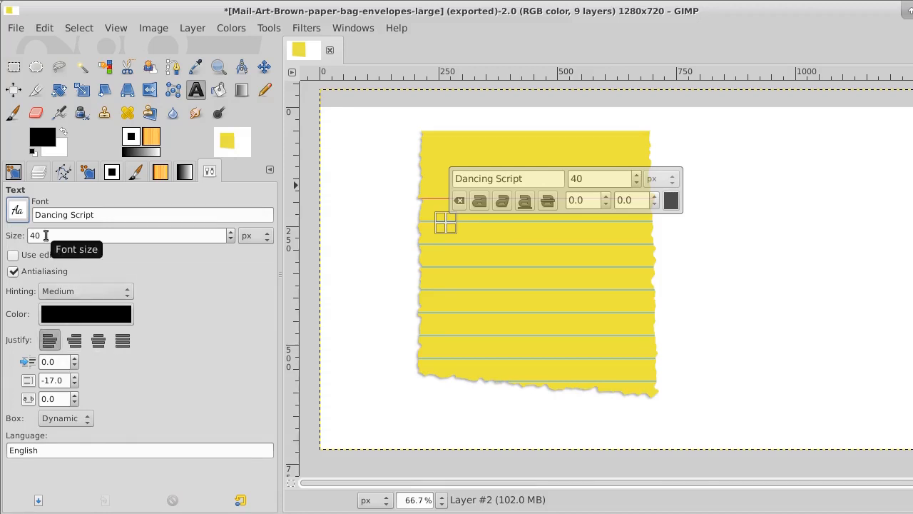
key("shift+t")
type("h")
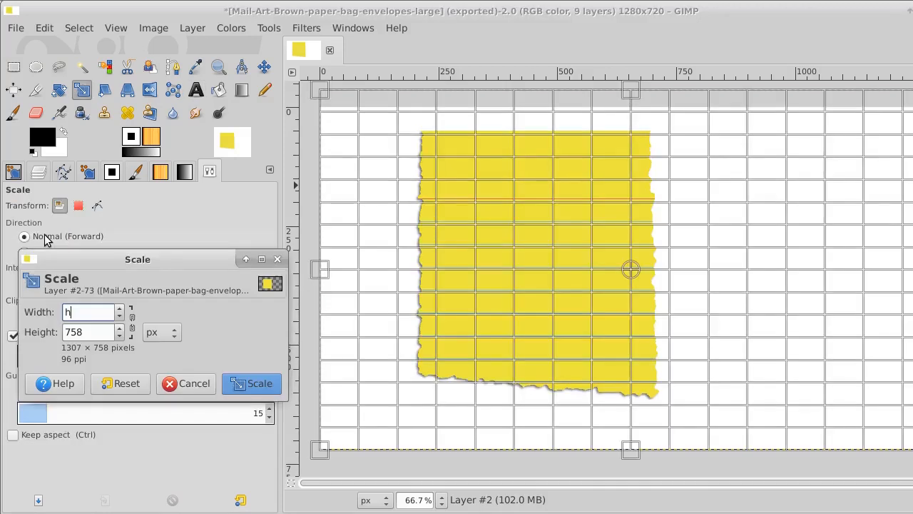
type("is is from")
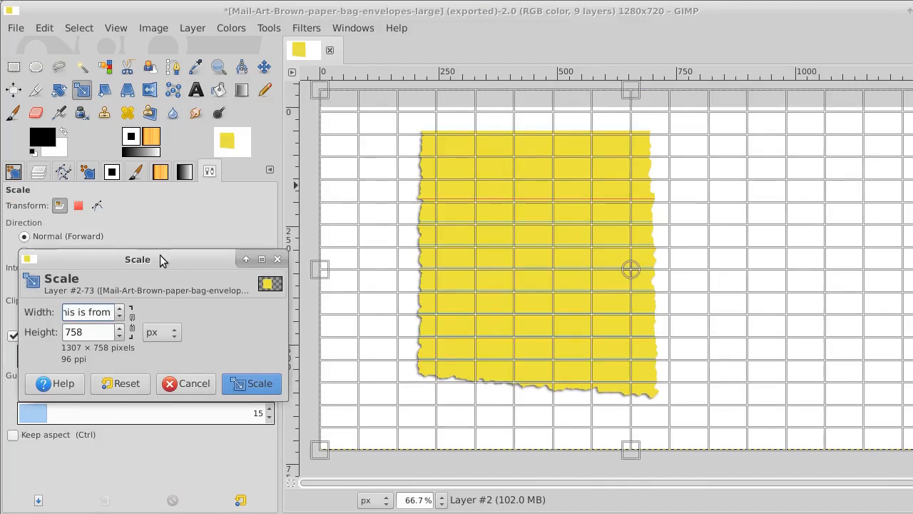
left_click(196, 384)
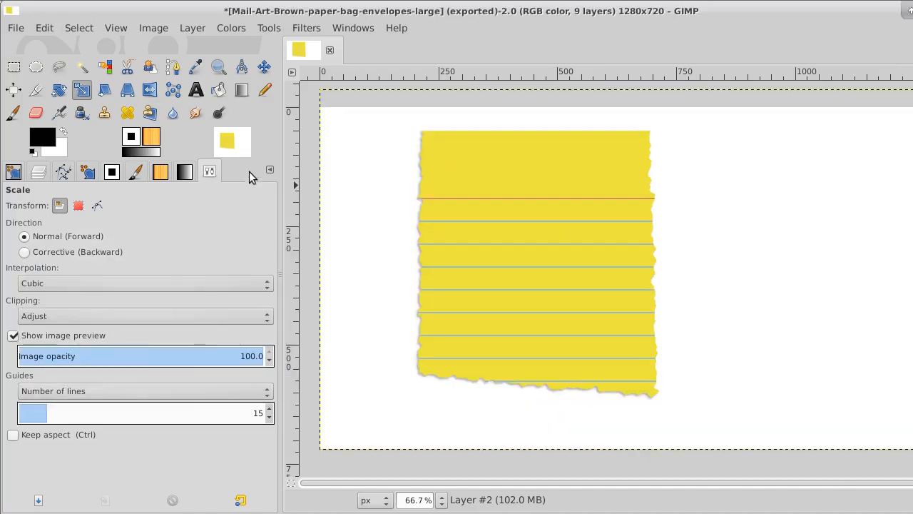
Step: Write "This is from Google Font" as 40 px Dancing Script text on the paper, below the red line
left_click(196, 91)
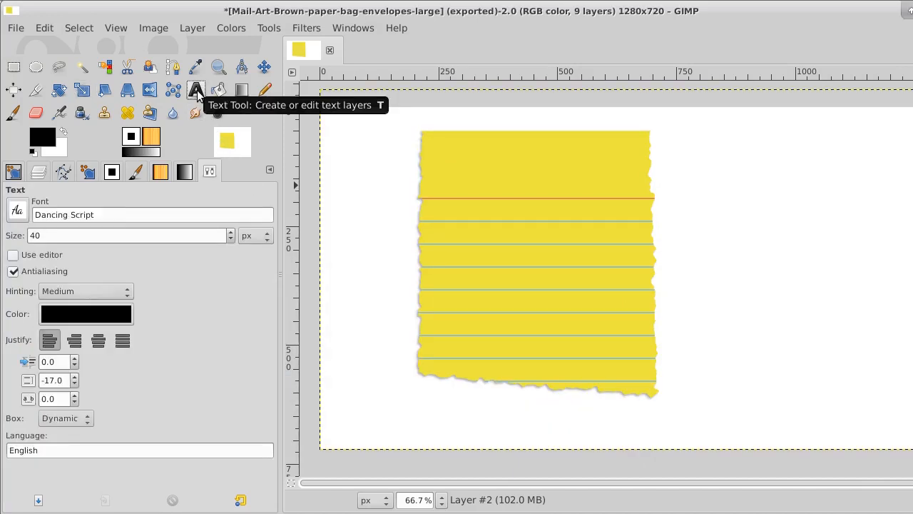
left_click(465, 224)
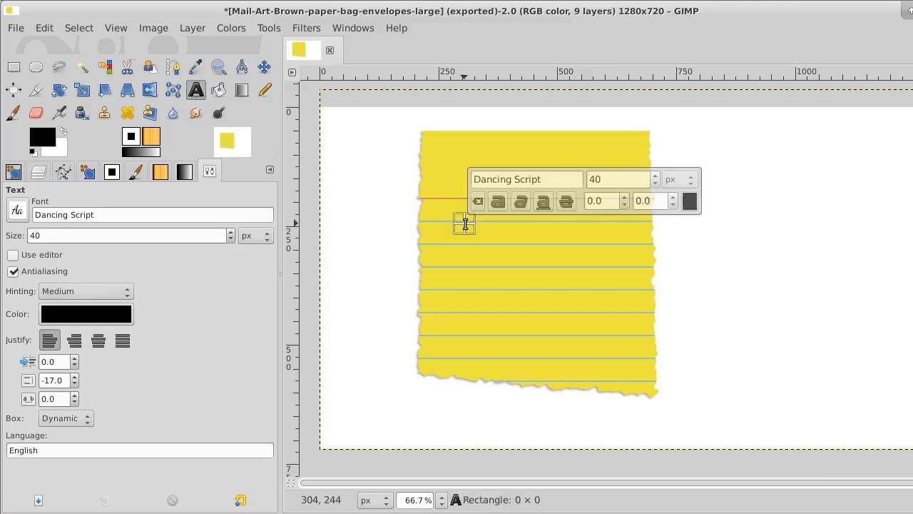
type("This")
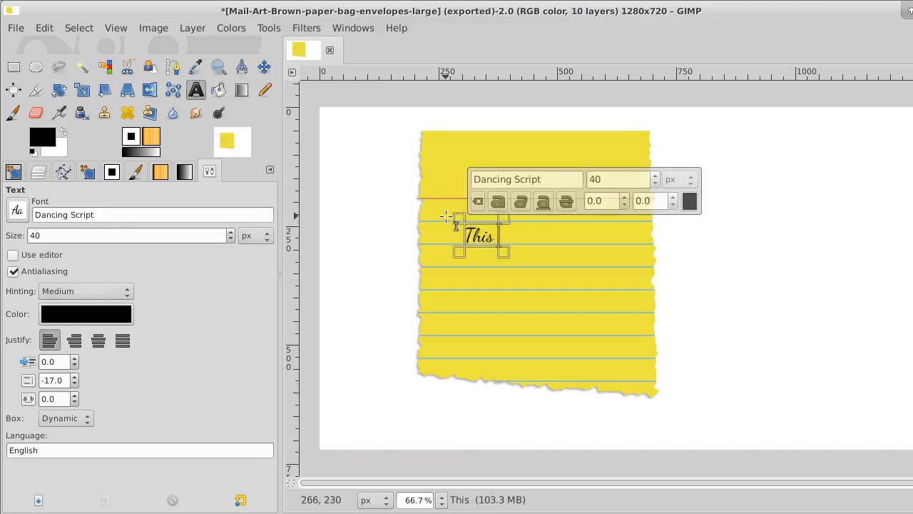
type(" is fr")
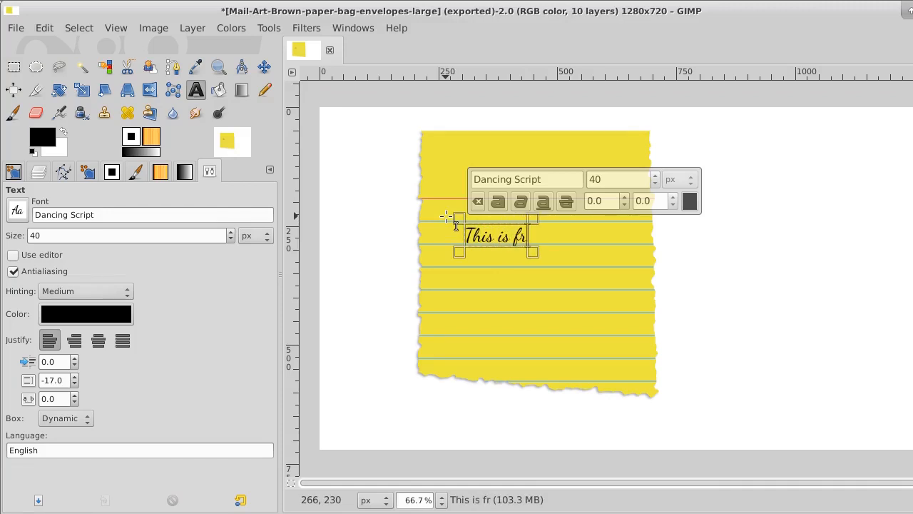
type("om")
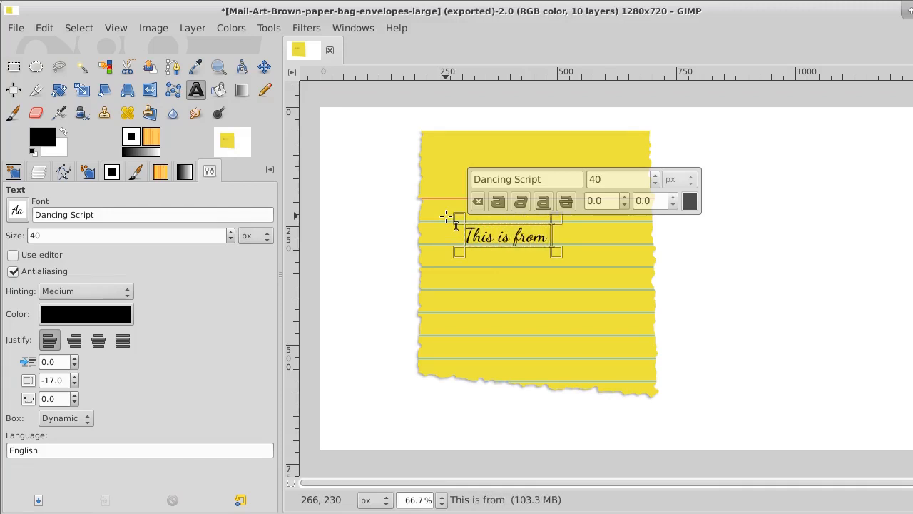
type(" goo")
key("BackSpace")
key("BackSpace")
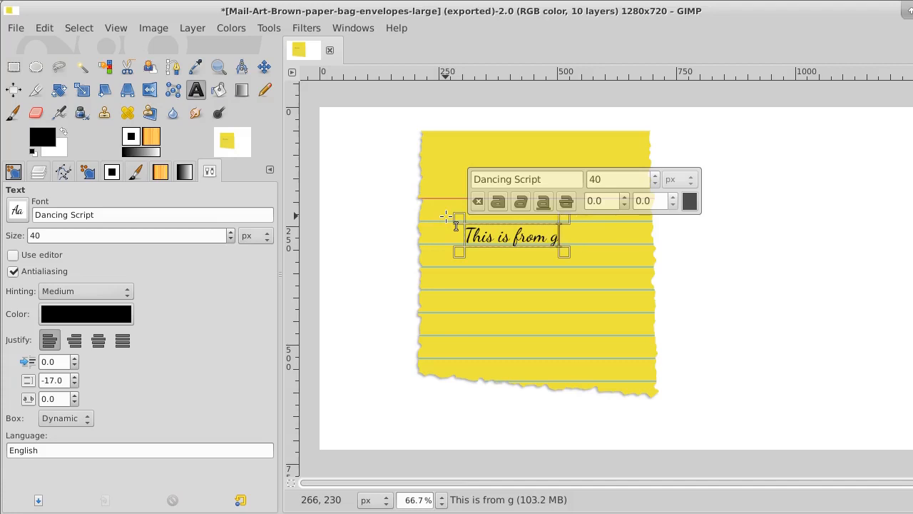
key("BackSpace")
type("G")
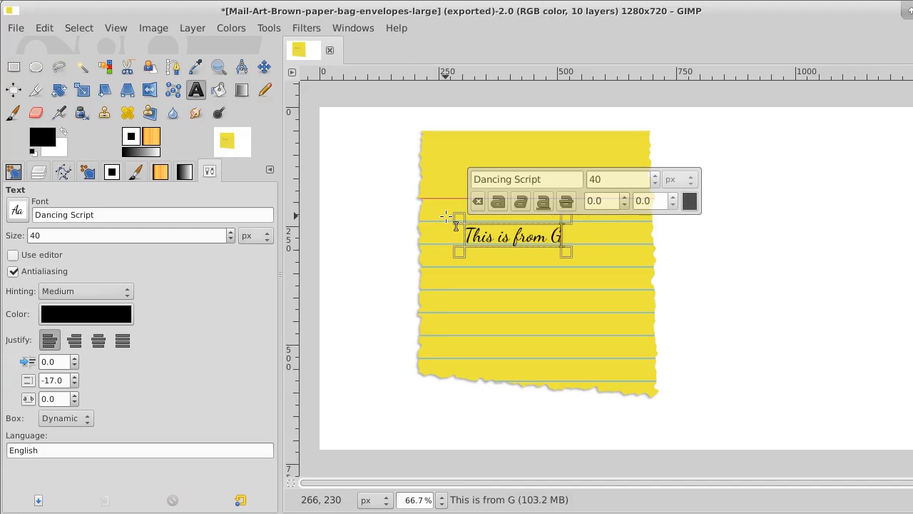
type("oogle")
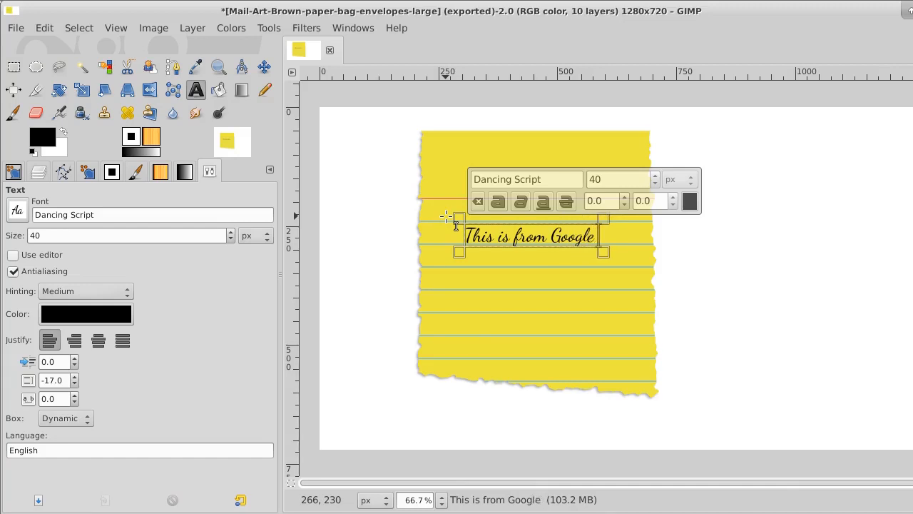
type(" Font")
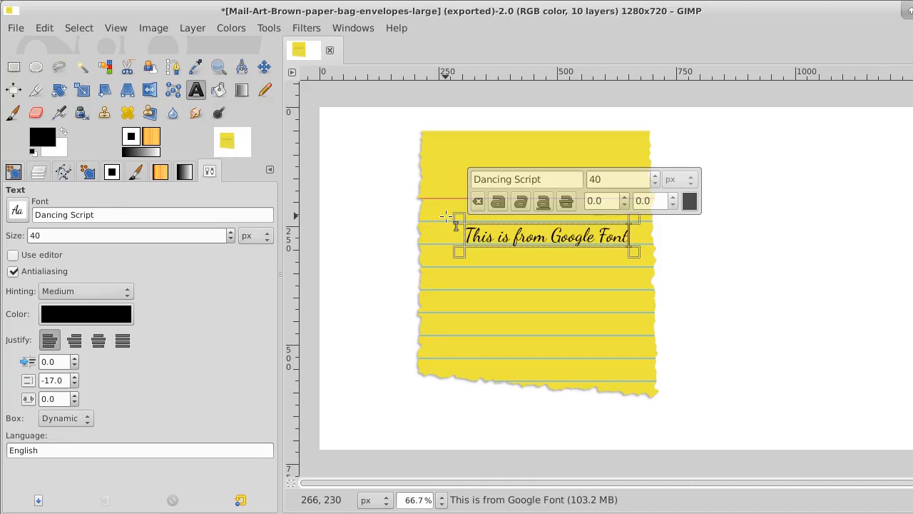
Step: Add a second text line reading "It ia a great resource for" and begin a new line
left_click(445, 217)
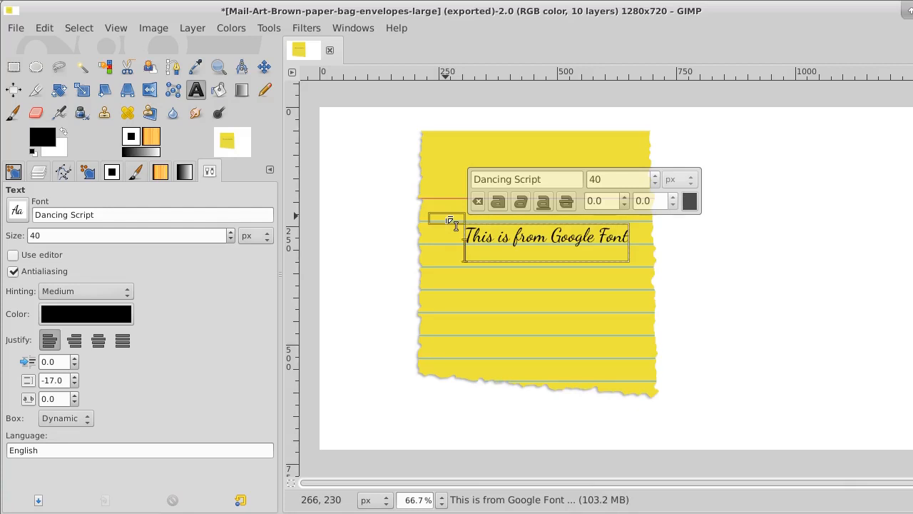
type("It")
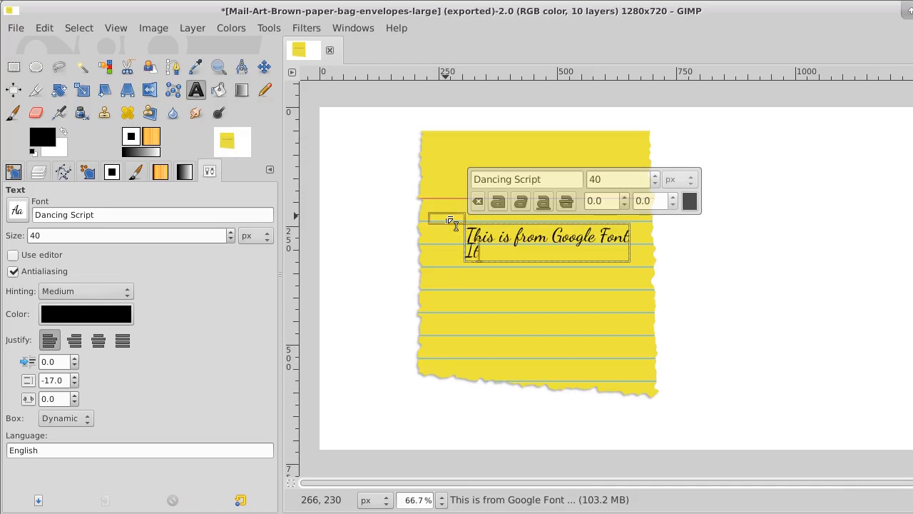
type(" i")
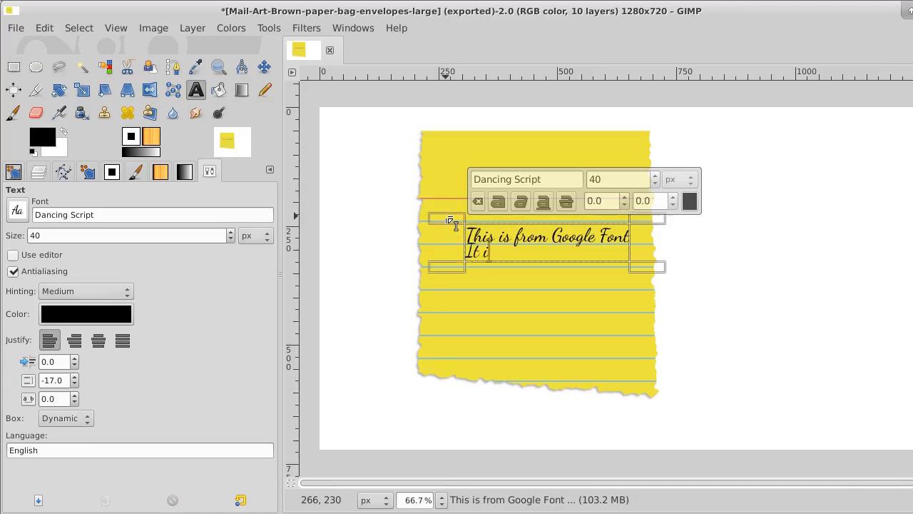
type("a a great resource")
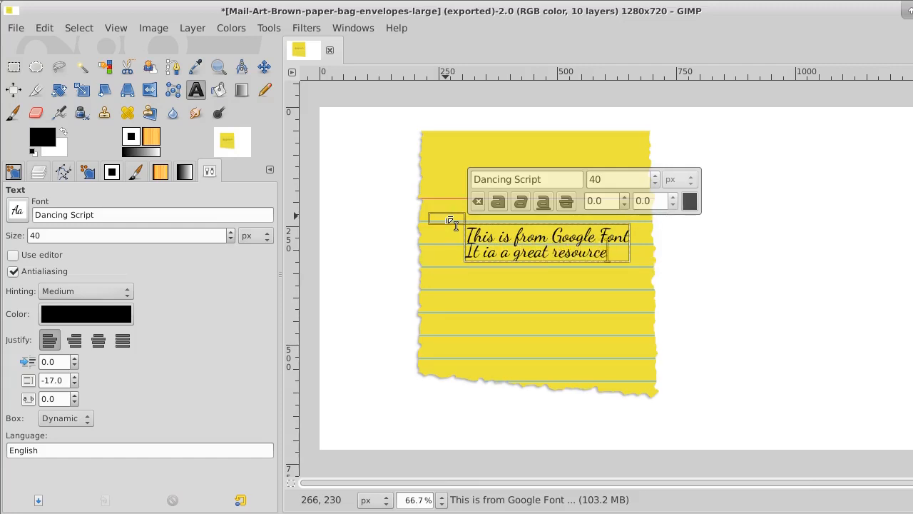
type("for")
key("Return")
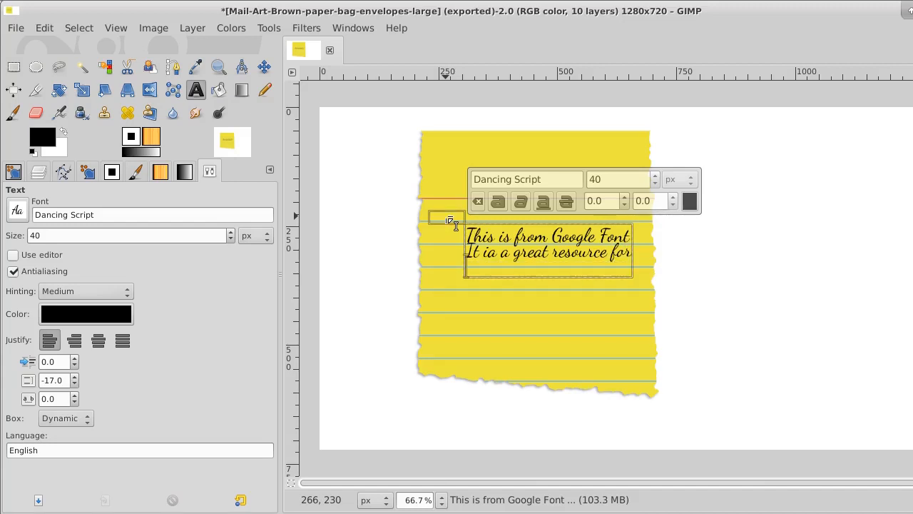
Step: Write "fonts and can be downloaded" as the third line of the text
type("f")
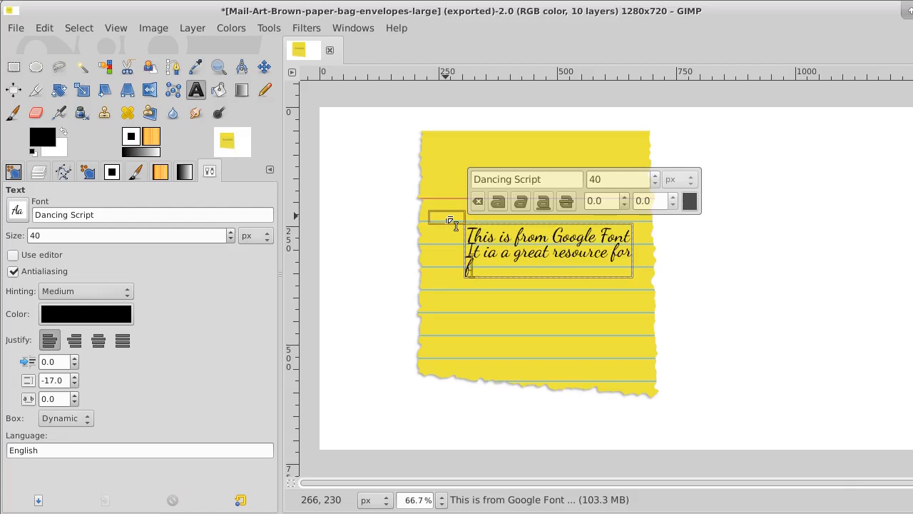
type("onts")
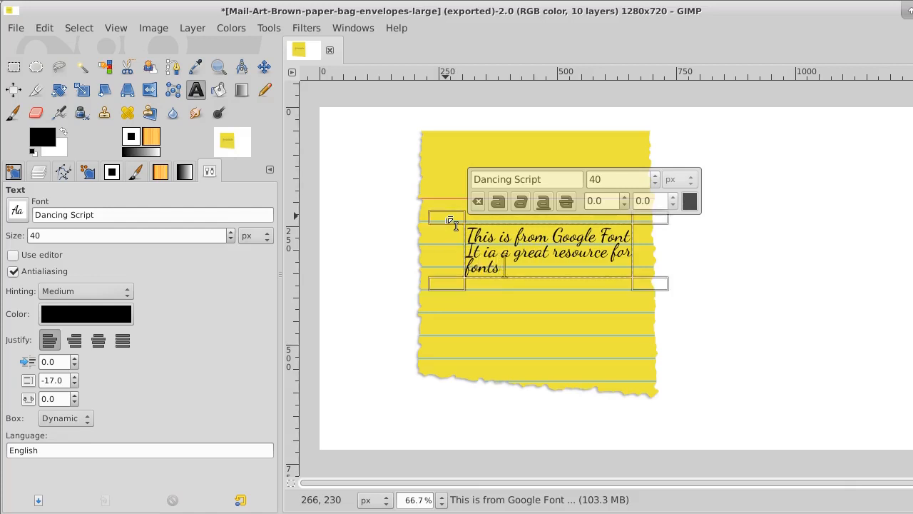
type(" and c")
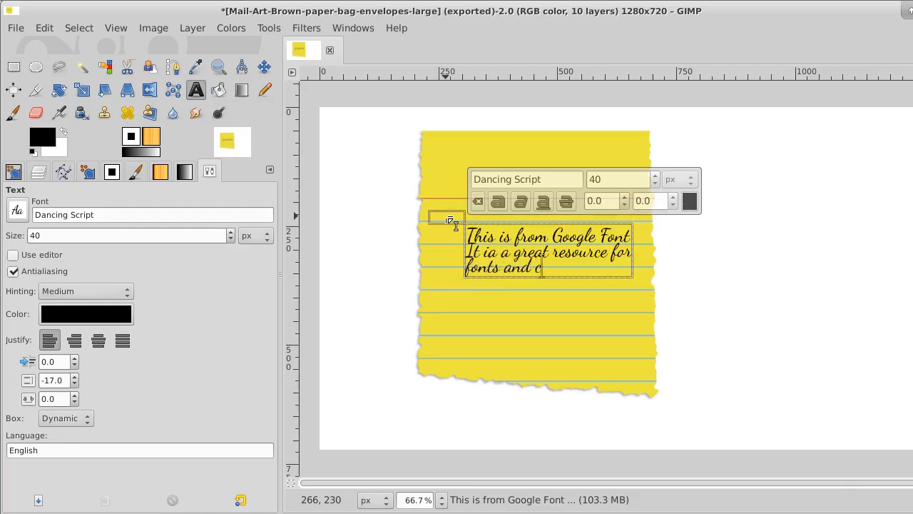
type("an be do")
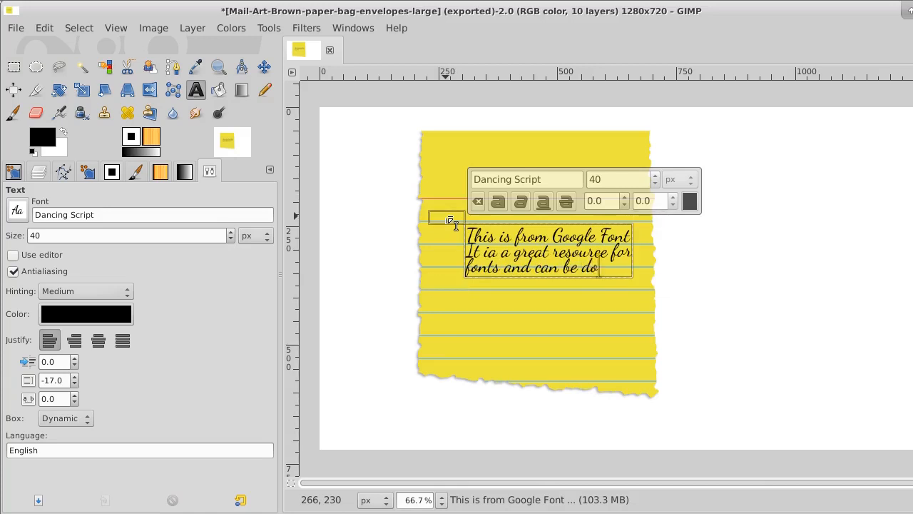
type("wnloa")
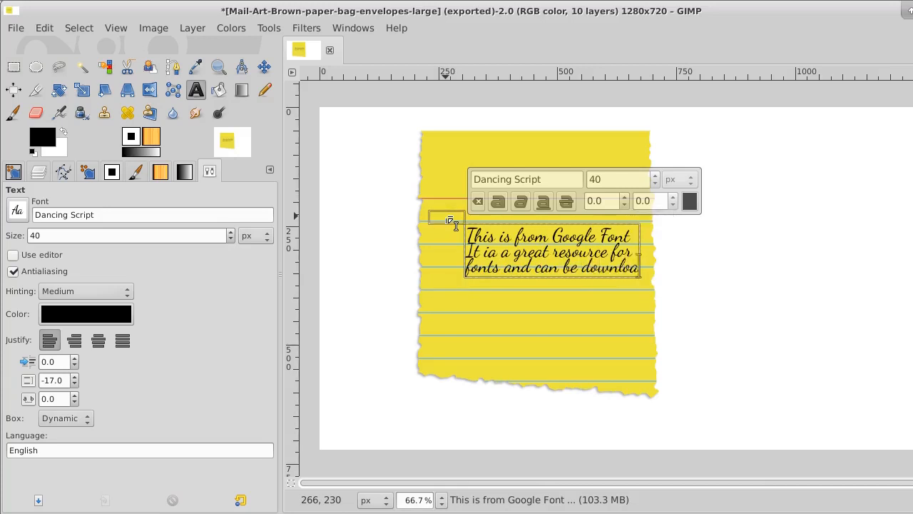
type("ded")
Step: Break the third line before "downloaded" and complete the fourth line as "downloaded for free."
key("Left")
key("Left")
key("Left")
key("Left")
key("Left")
key("Left")
key("Left")
key("Left")
key("Left")
key("Left")
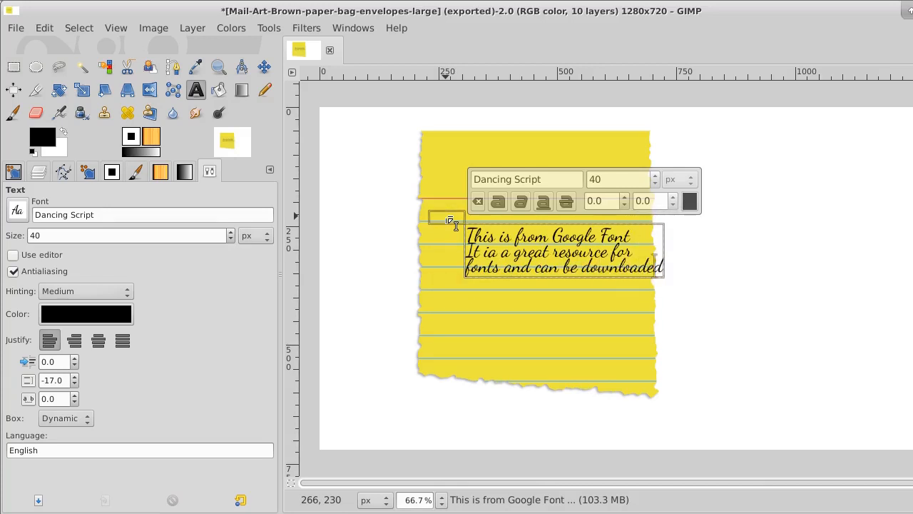
key("Right")
key("Return")
key("Right")
key("Right")
key("Right")
key("Right")
key("Right")
key("Right")
key("Right")
key("Right")
key("Right")
key("Right")
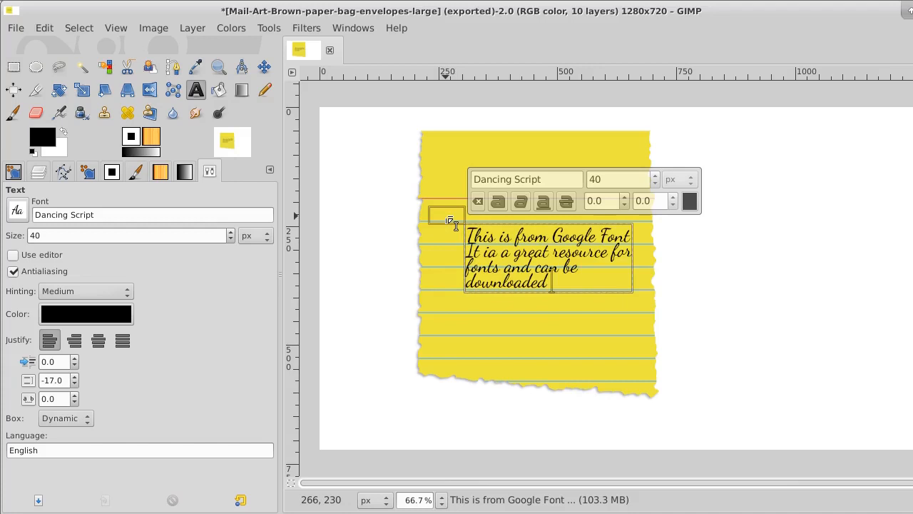
type("for fre")
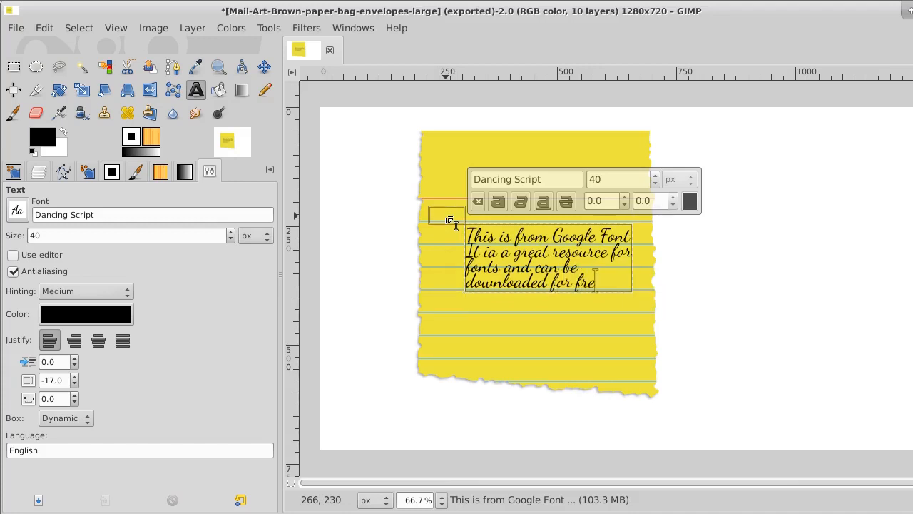
type("e.")
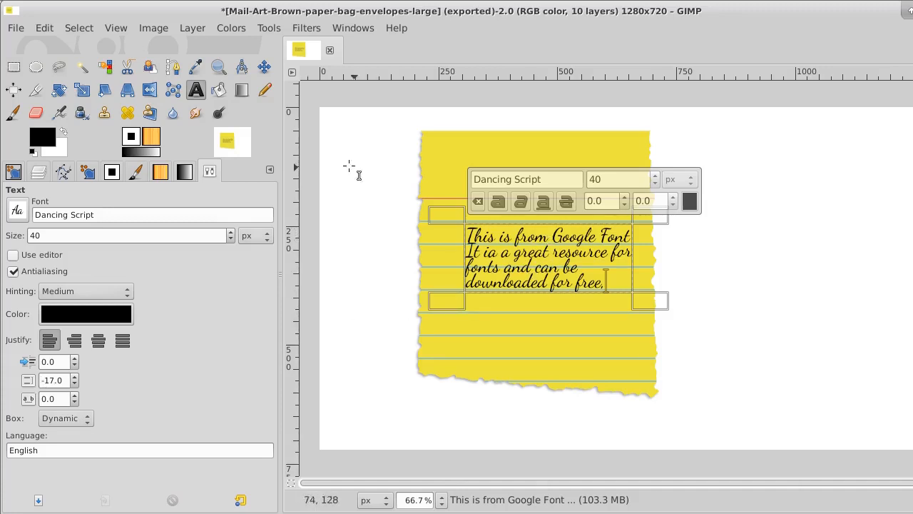
Step: Nudge the text block slightly downward on the paper with the Move tool
left_click(264, 66)
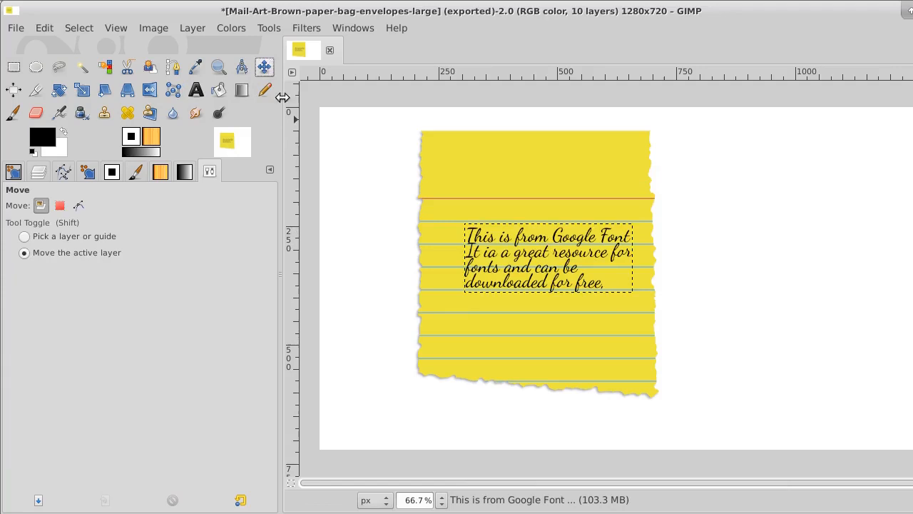
left_click(491, 285)
left_click_drag(491, 285, 492, 286)
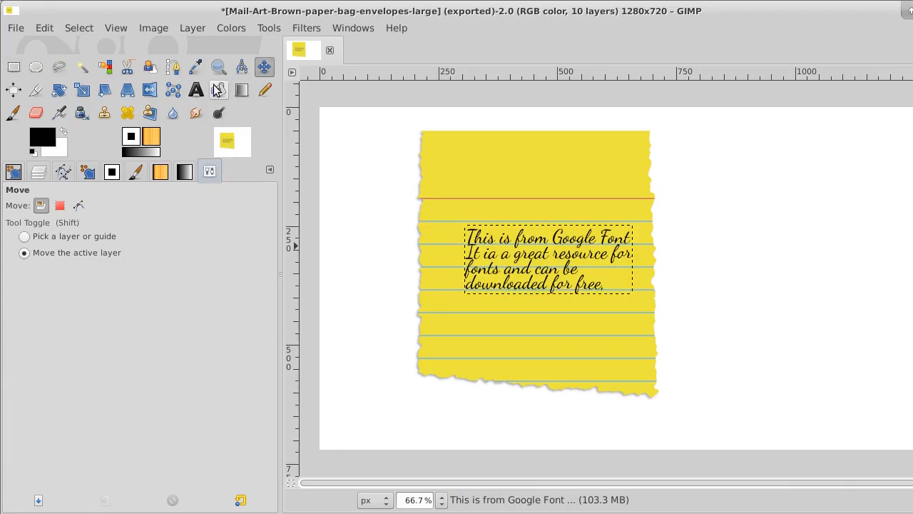
Step: Set the text's line spacing to 0.0 to match the spacing of the ruled lines
left_click(196, 90)
left_click(485, 256)
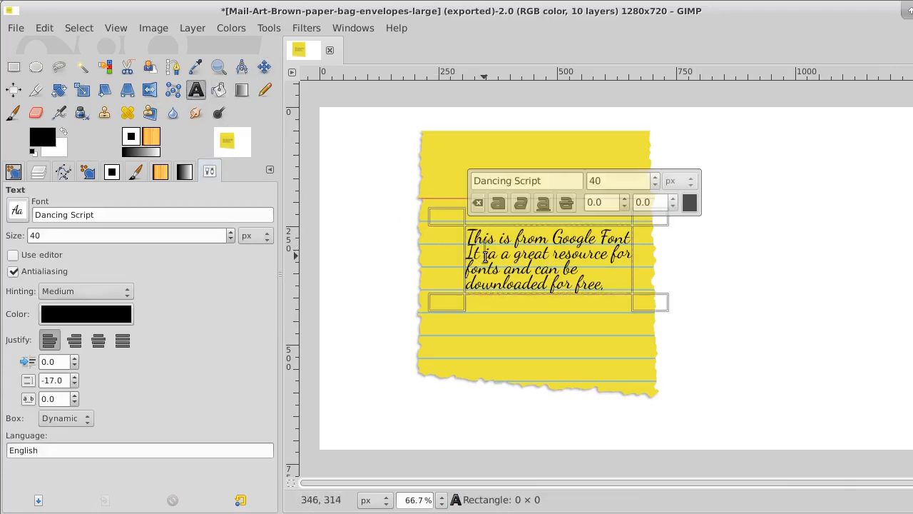
left_click(75, 377)
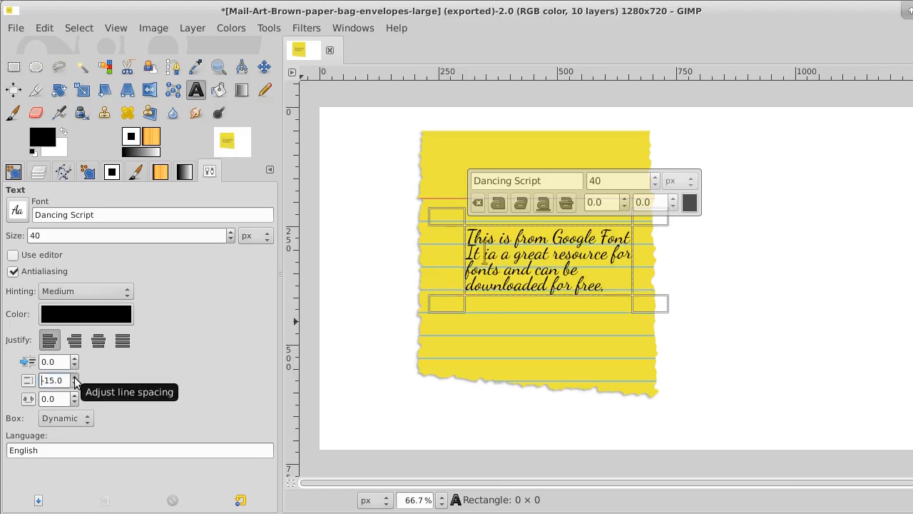
left_click(75, 377)
left_click(75, 377)
left_click(75, 377)
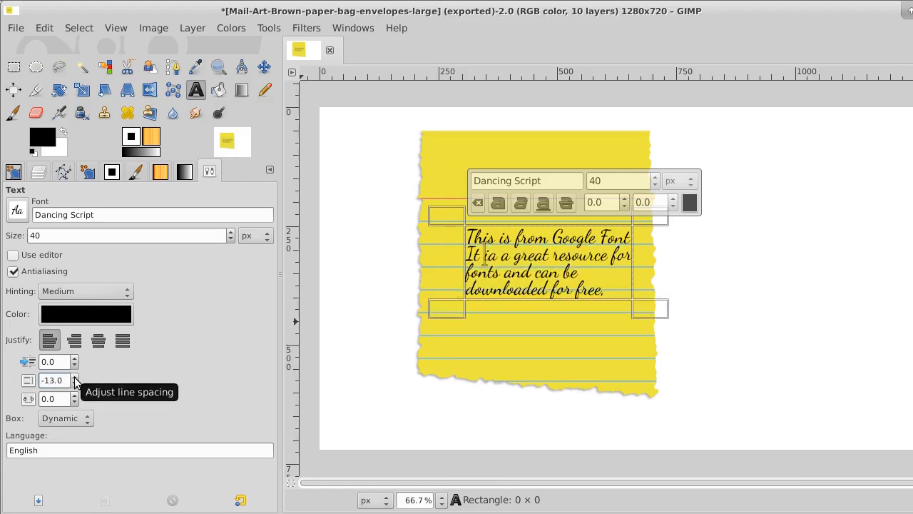
left_click(75, 377)
left_click(75, 378)
left_click(75, 377)
left_click(75, 377)
left_click(75, 377)
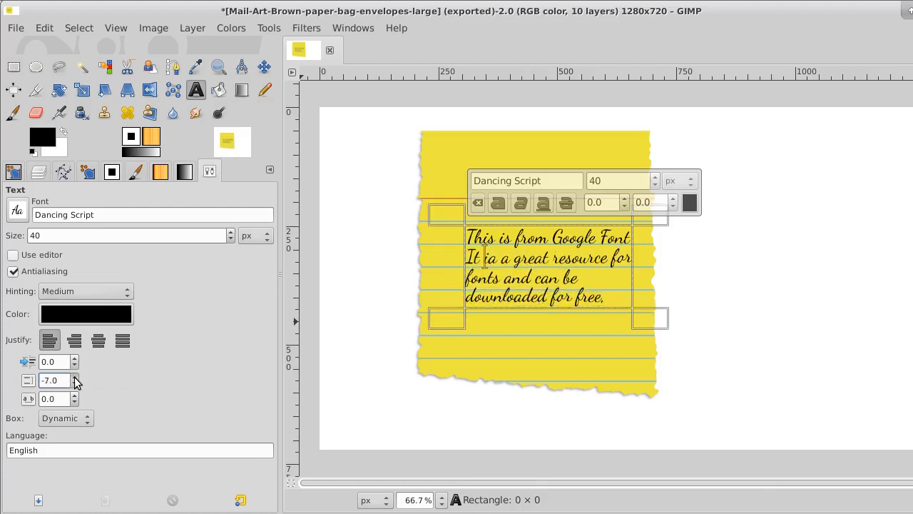
left_click(75, 377)
left_click(75, 378)
left_click(75, 378)
left_click(75, 377)
left_click(75, 378)
left_click(75, 377)
left_click(75, 377)
left_click(75, 377)
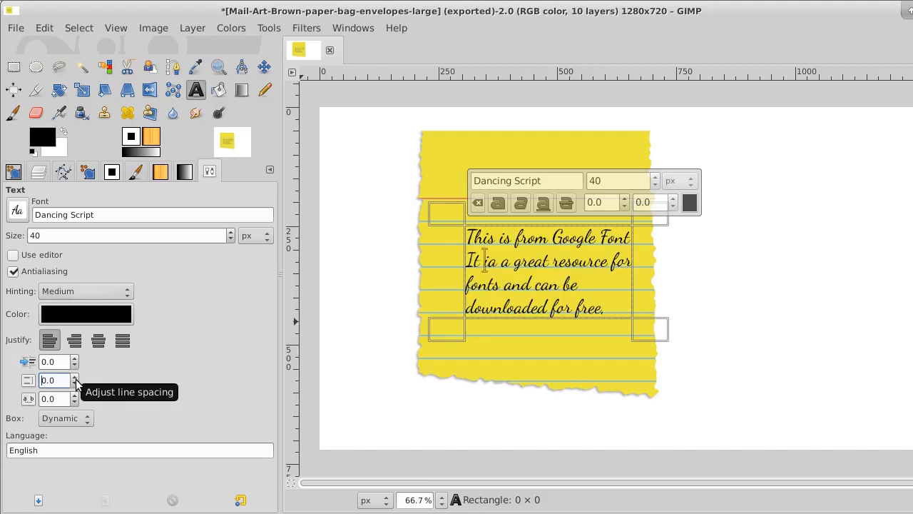
Step: Expand the text layer to the image size
left_click(133, 91)
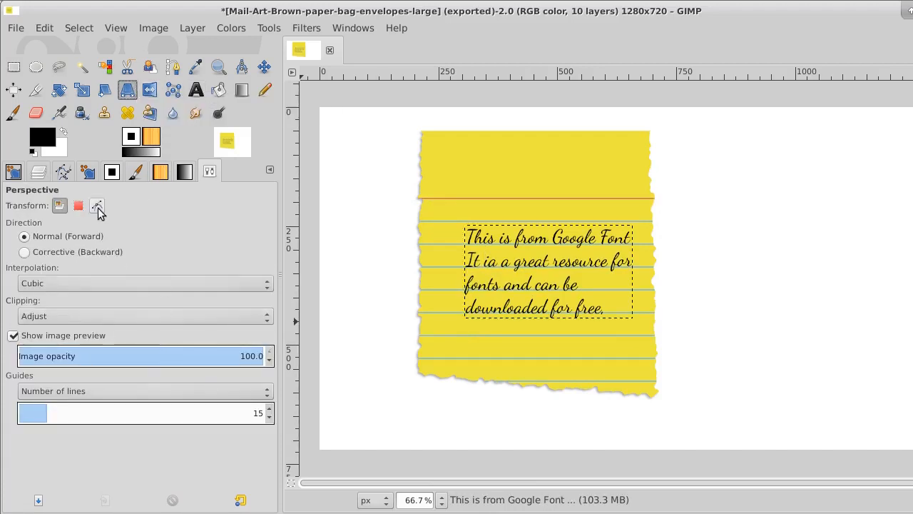
left_click(39, 173)
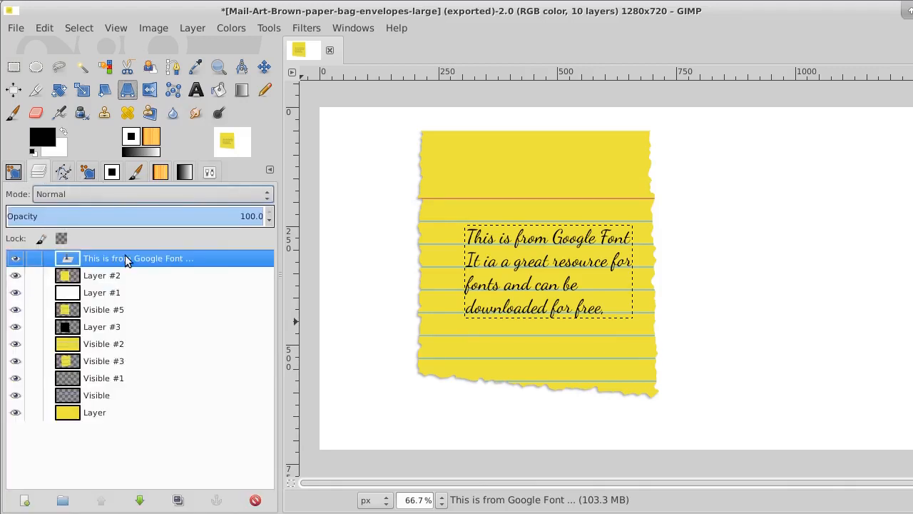
right_click(126, 261)
left_click(213, 241)
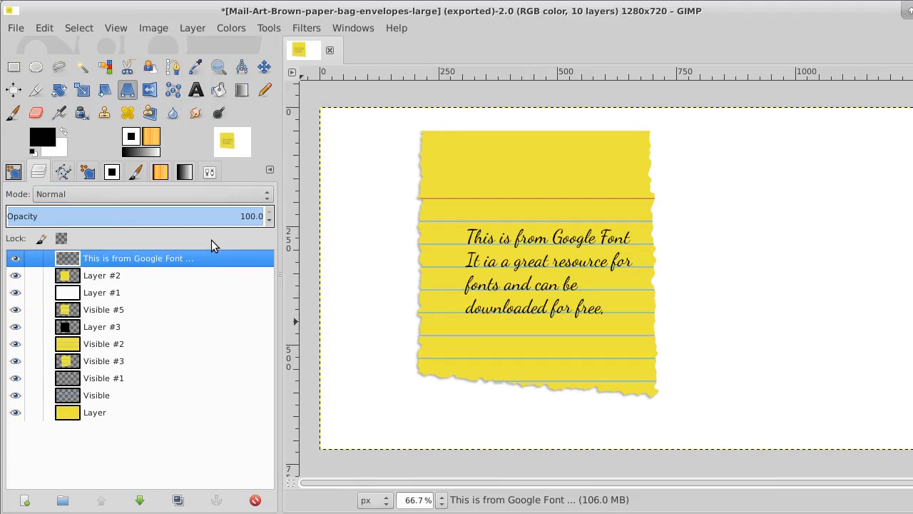
Step: Move the text up and left so it starts just below the red line, and fit its layer to the image size again
left_click(264, 67)
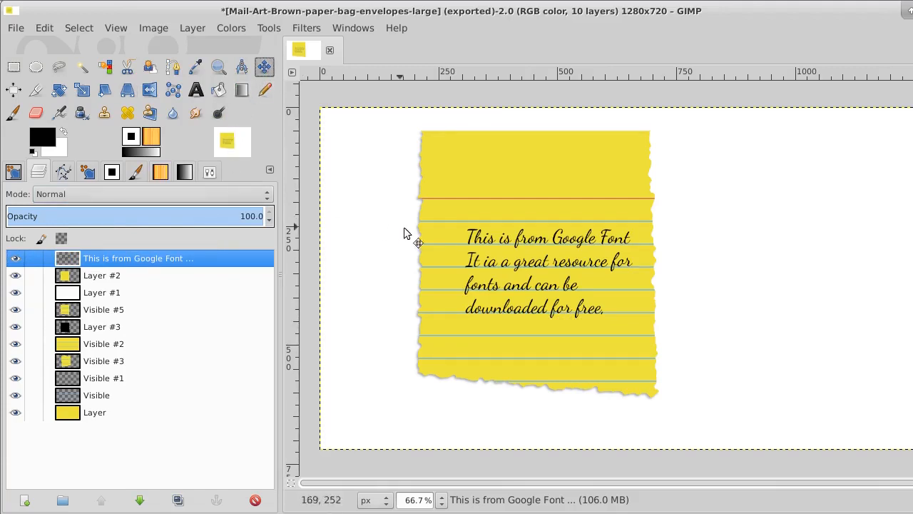
left_click_drag(517, 267, 481, 246)
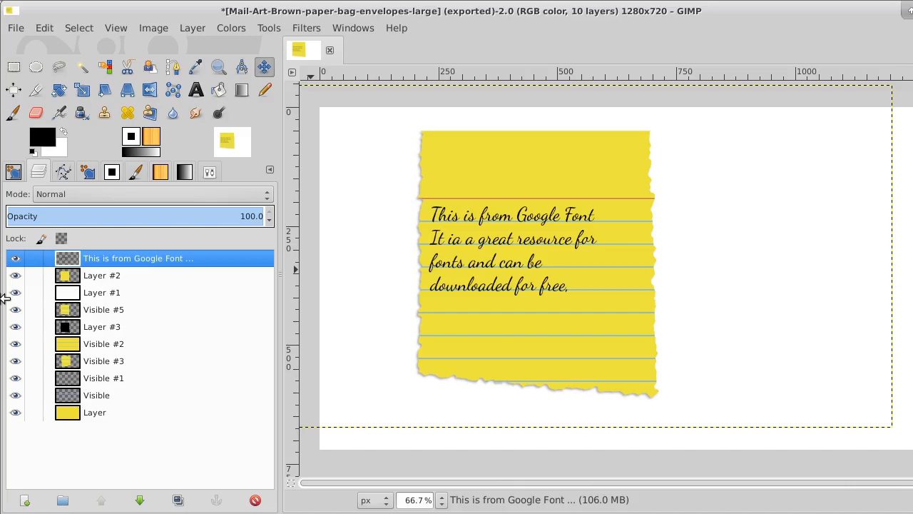
right_click(119, 263)
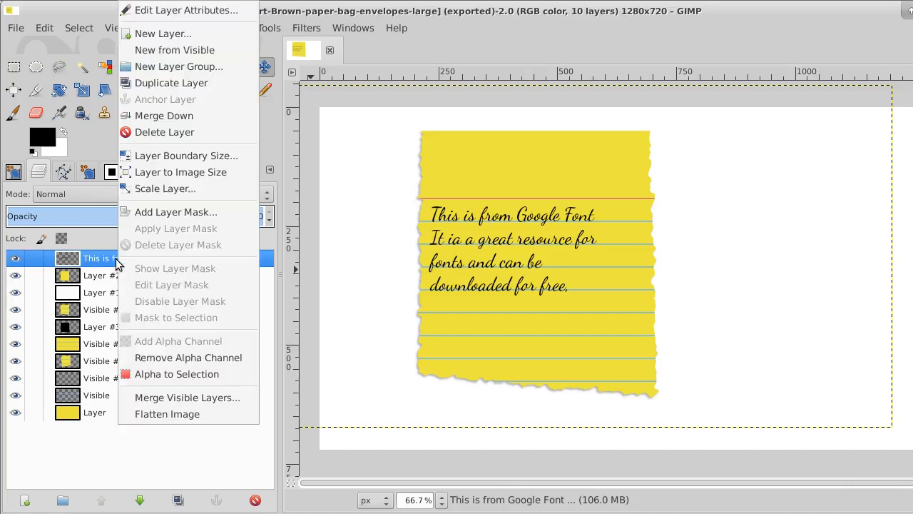
left_click(179, 171)
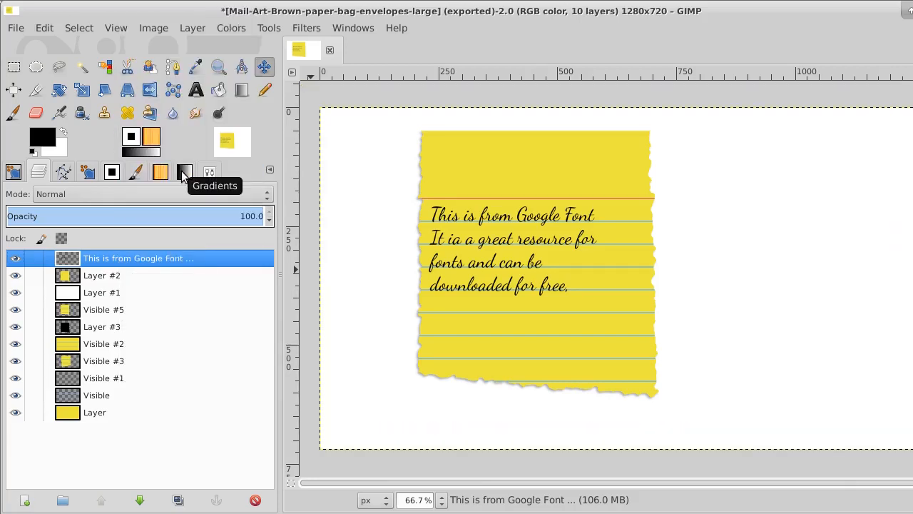